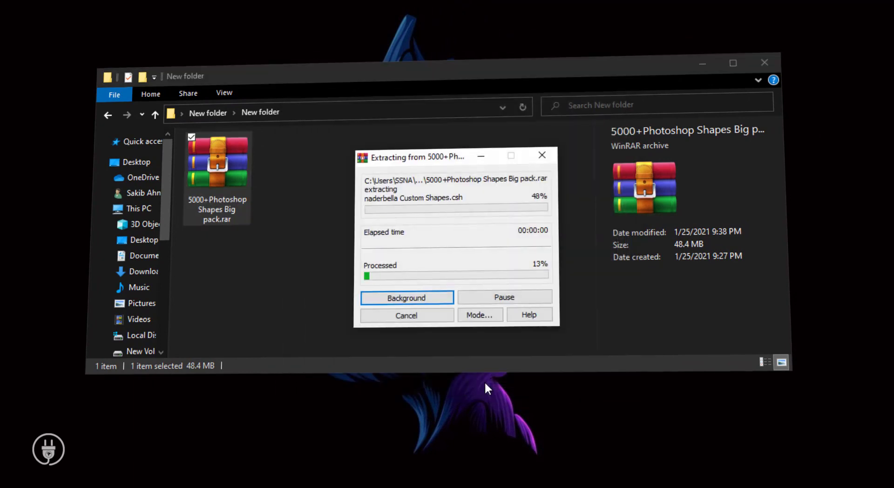
Open the extracted 5000+Photoshop Shapes Big pack folder and the subfolder of the same name inside it
{"action": "left_click", "coordinate": [403, 320]}
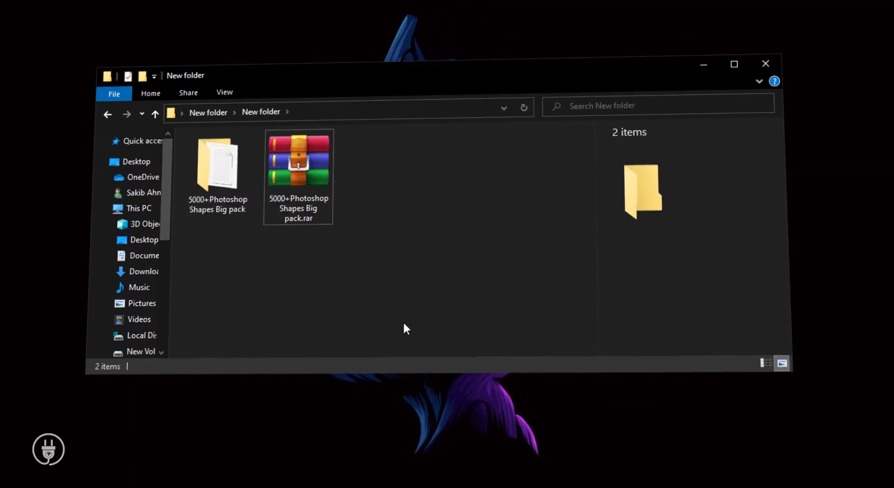
{"action": "left_click", "coordinate": [228, 175]}
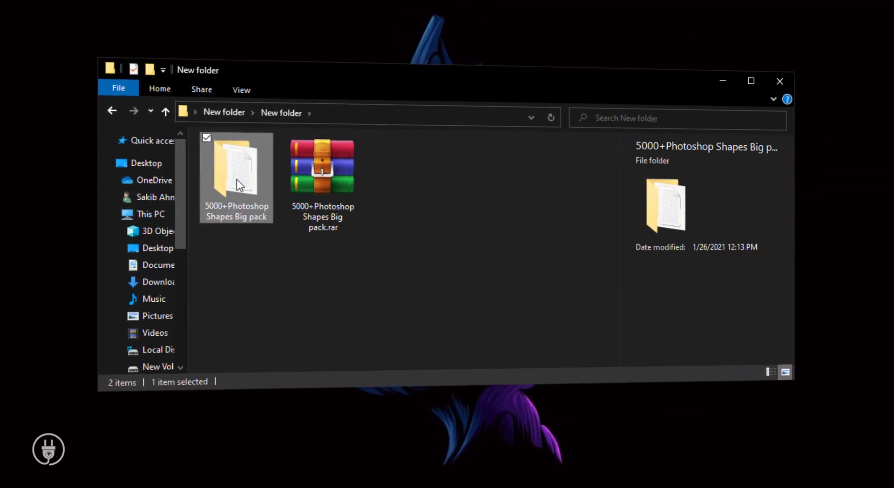
{"action": "double_click", "coordinate": [237, 180]}
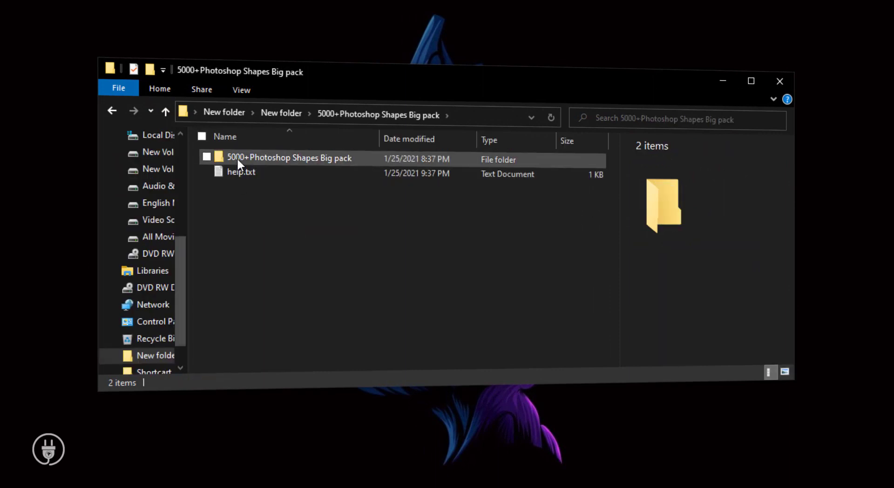
{"action": "left_click", "coordinate": [238, 160]}
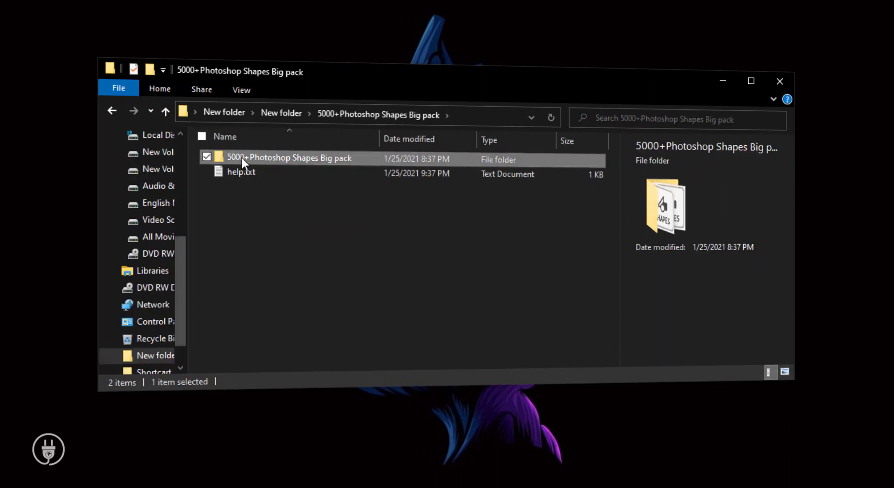
{"action": "double_click", "coordinate": [242, 159]}
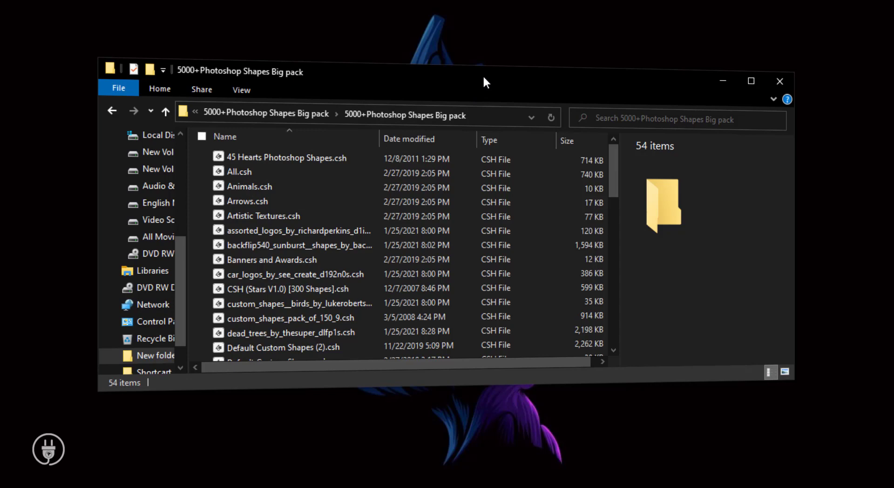
Look through the pack's CSH shape files in a maximized window, and restore the folder window with a taller height
{"action": "left_click", "coordinate": [431, 158]}
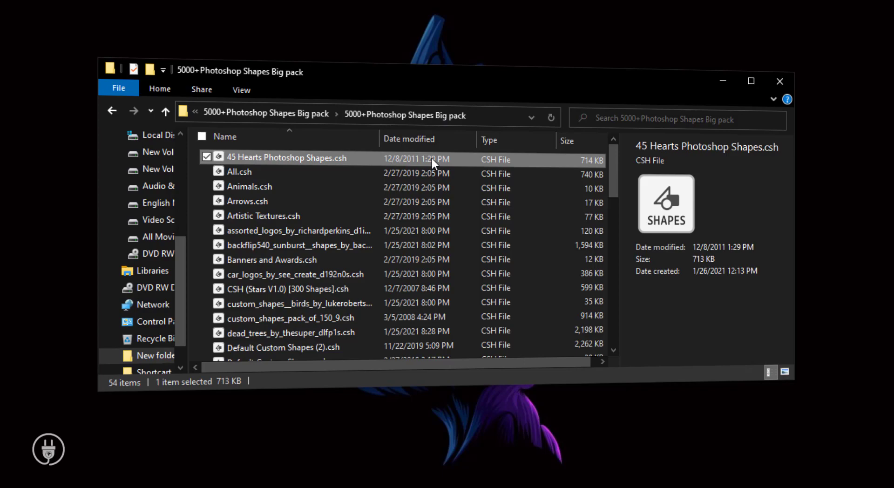
{"action": "key", "text": "ctrl+a"}
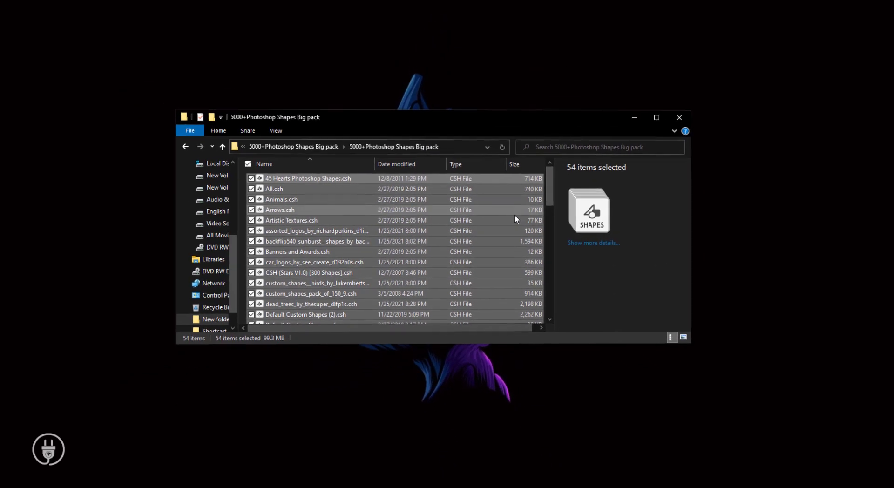
{"action": "left_click", "coordinate": [505, 211]}
{"action": "double_click", "coordinate": [506, 121]}
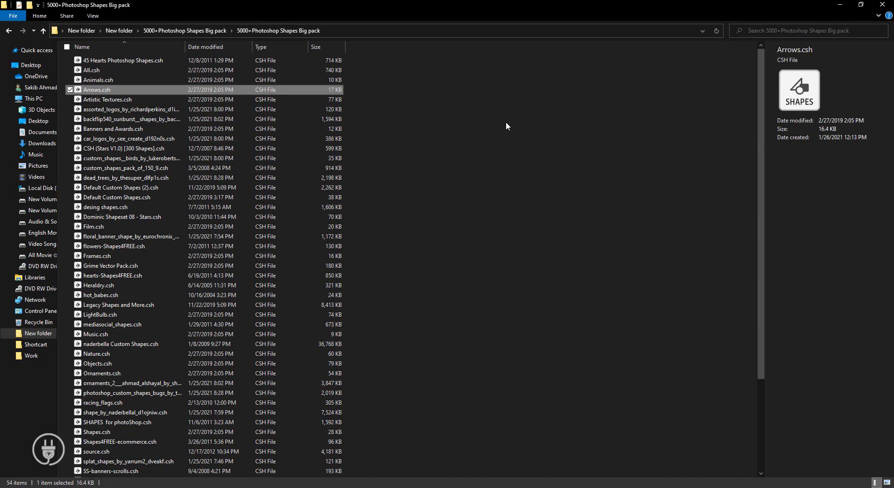
{"action": "scroll", "coordinate": [504, 176], "scroll_direction": "down", "scroll_amount": 4}
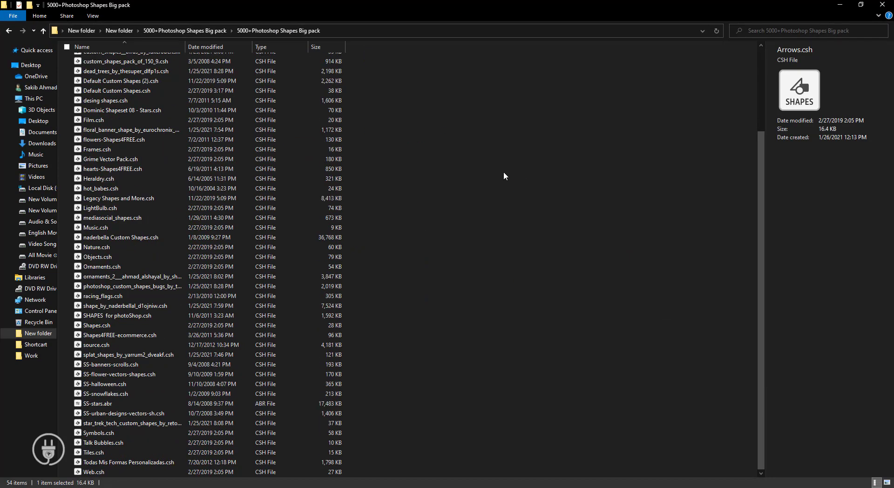
{"action": "scroll", "coordinate": [504, 176], "scroll_direction": "up", "scroll_amount": 4}
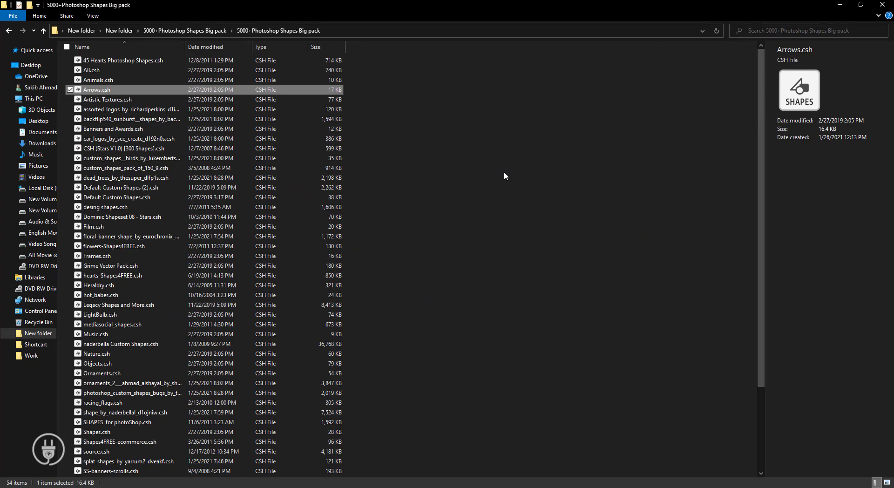
{"action": "double_click", "coordinate": [501, 4]}
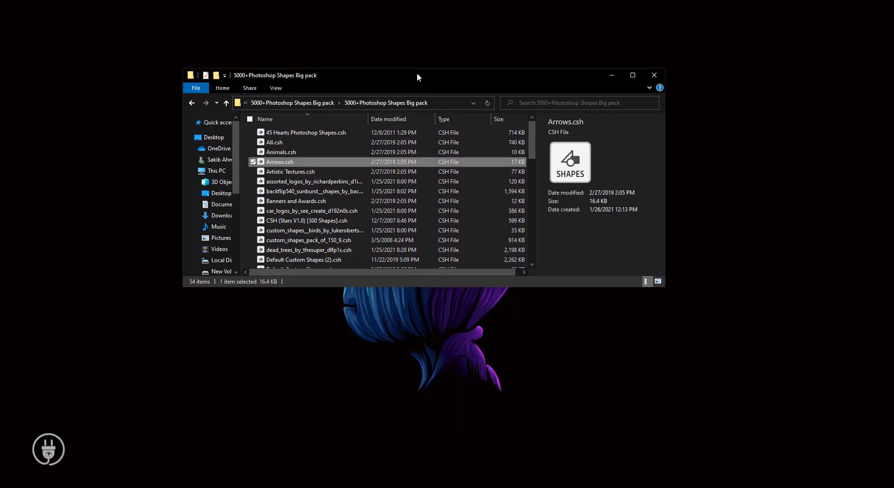
{"action": "left_click_drag", "start_coordinate": [409, 262], "coordinate": [402, 398]}
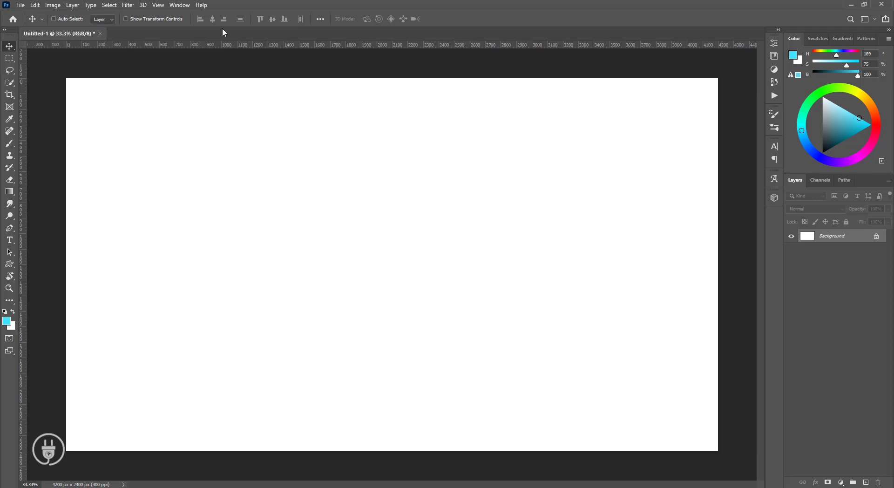
Display the Shapes panel in Photoshop
{"action": "left_click", "coordinate": [179, 6]}
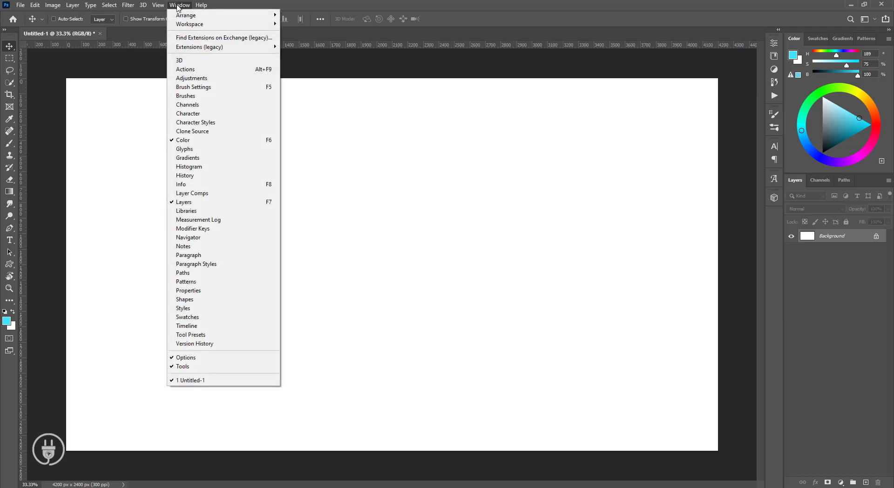
{"action": "left_click", "coordinate": [185, 300]}
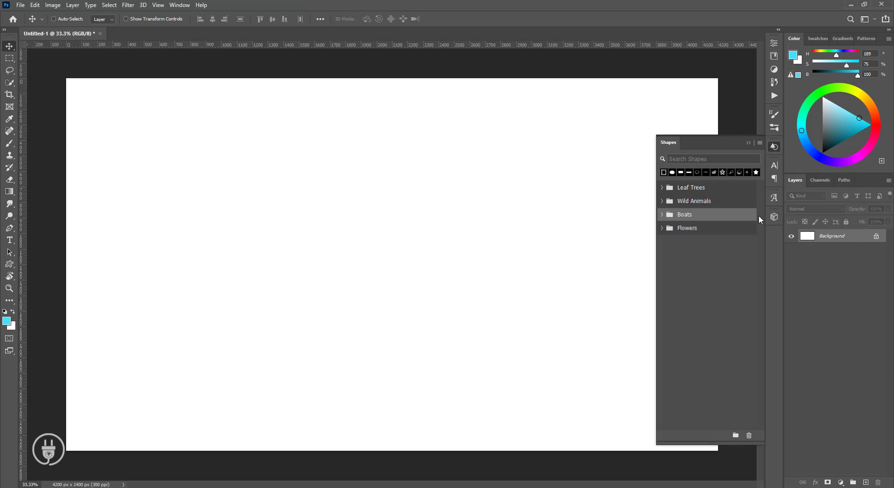
{"action": "left_click", "coordinate": [772, 148]}
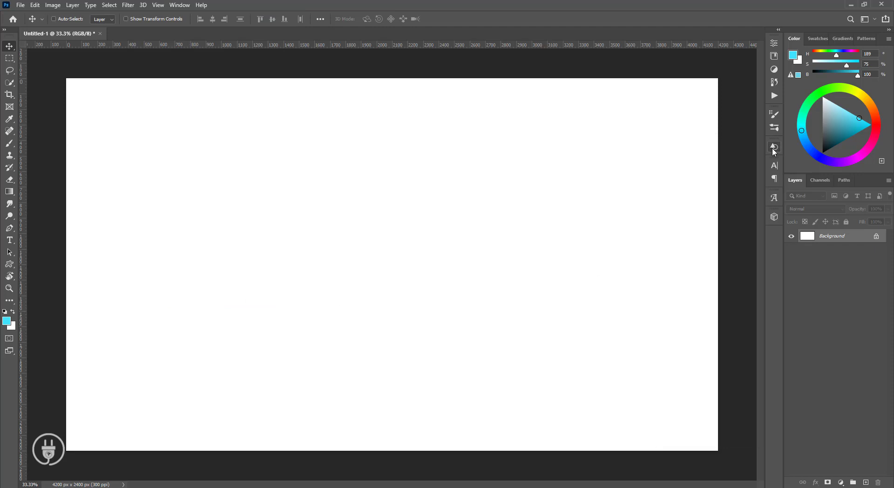
{"action": "left_click", "coordinate": [773, 150]}
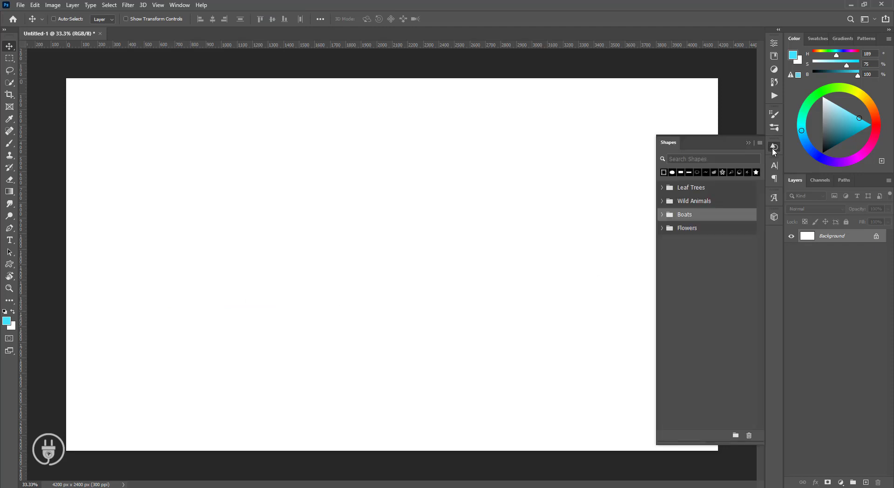
Look through the shapes in the Leaf Trees, Wild Animals, Boats and Flowers groups, collapsing each one again
{"action": "left_click", "coordinate": [661, 188]}
{"action": "left_click", "coordinate": [661, 187]}
{"action": "left_click", "coordinate": [661, 201]}
{"action": "left_click", "coordinate": [661, 201]}
{"action": "left_click", "coordinate": [662, 214]}
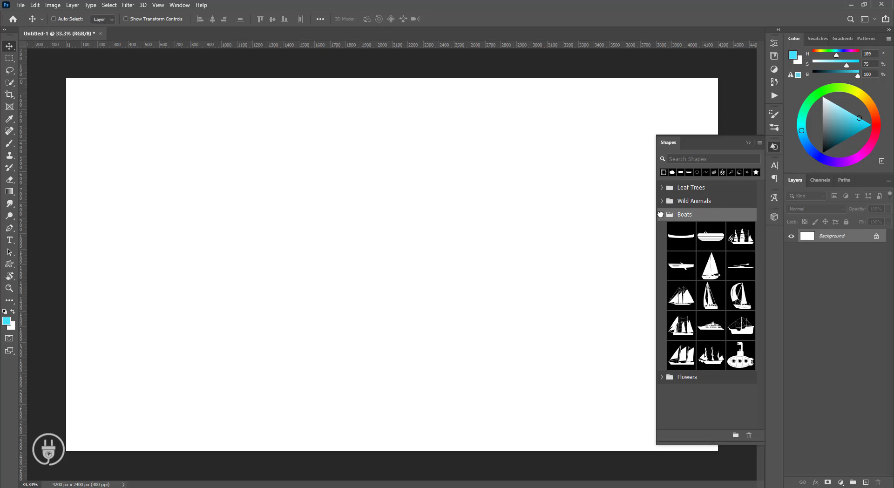
{"action": "left_click", "coordinate": [660, 214]}
{"action": "left_click", "coordinate": [660, 227]}
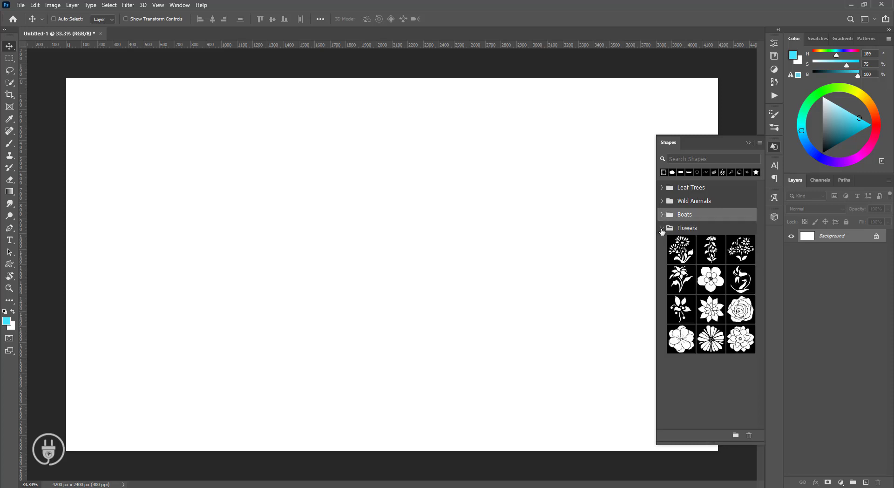
{"action": "left_click", "coordinate": [661, 229]}
Load the Legacy Shapes and More set into the shape library and expand its group
{"action": "left_click", "coordinate": [759, 143]}
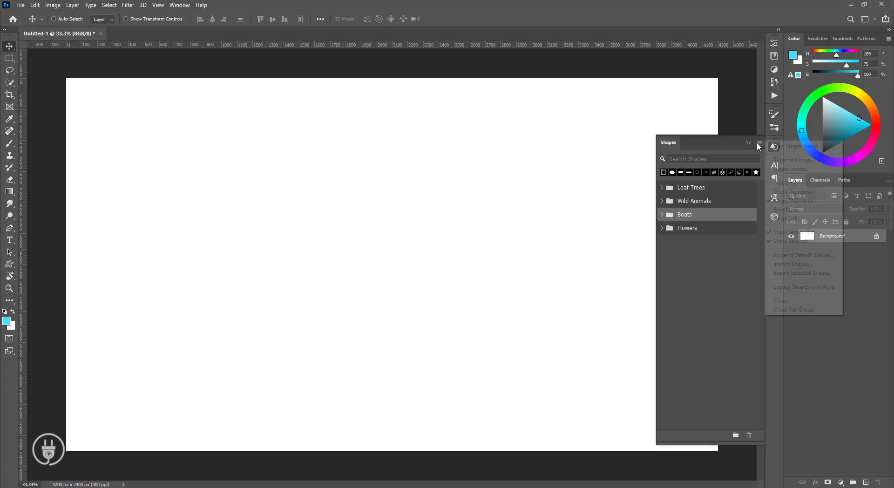
{"action": "left_click", "coordinate": [798, 287]}
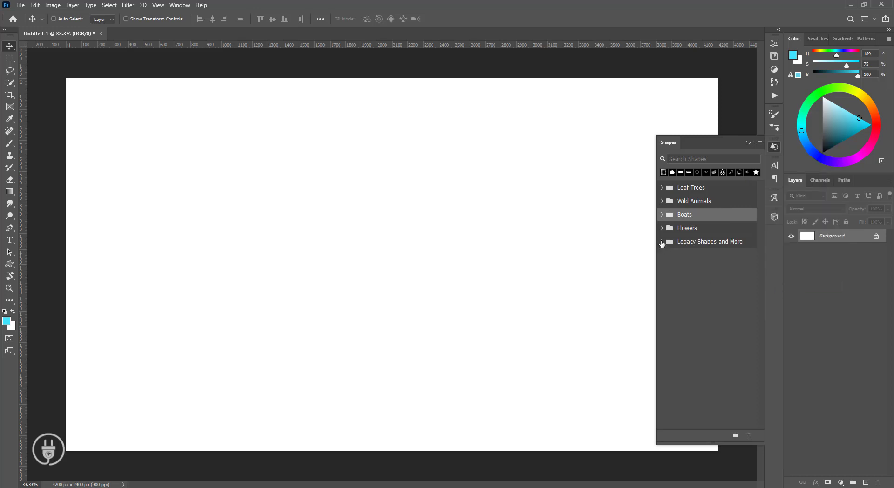
{"action": "left_click", "coordinate": [661, 241]}
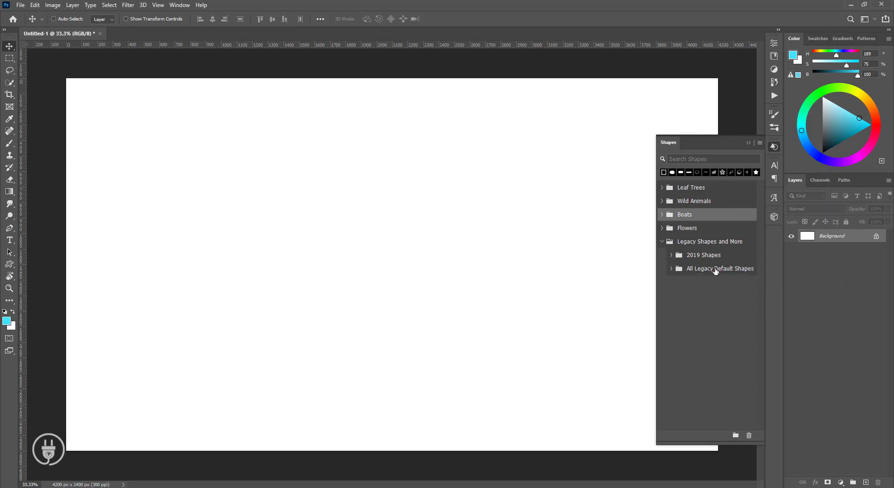
Look through the All Legacy Default Shapes and 2019 Shapes subgroups and collapse the legacy groups again
{"action": "left_click", "coordinate": [671, 269]}
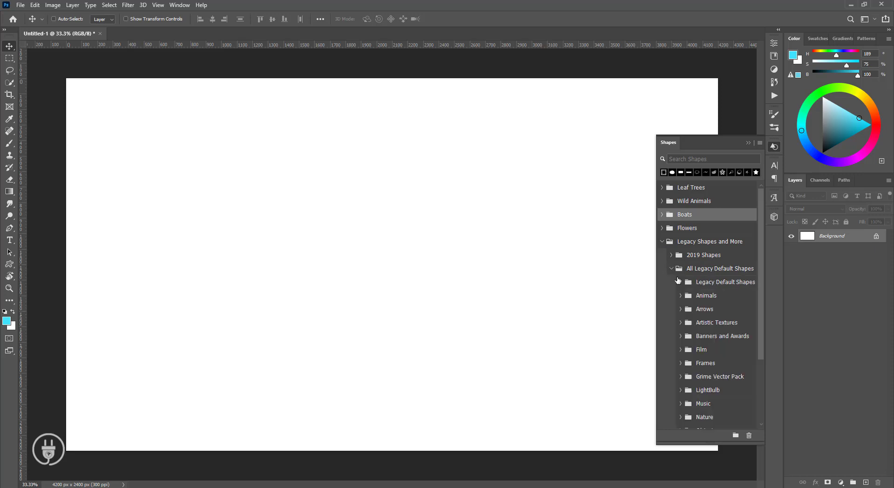
{"action": "left_click", "coordinate": [679, 282]}
{"action": "left_click", "coordinate": [680, 282]}
{"action": "left_click", "coordinate": [670, 269]}
{"action": "left_click", "coordinate": [670, 255]}
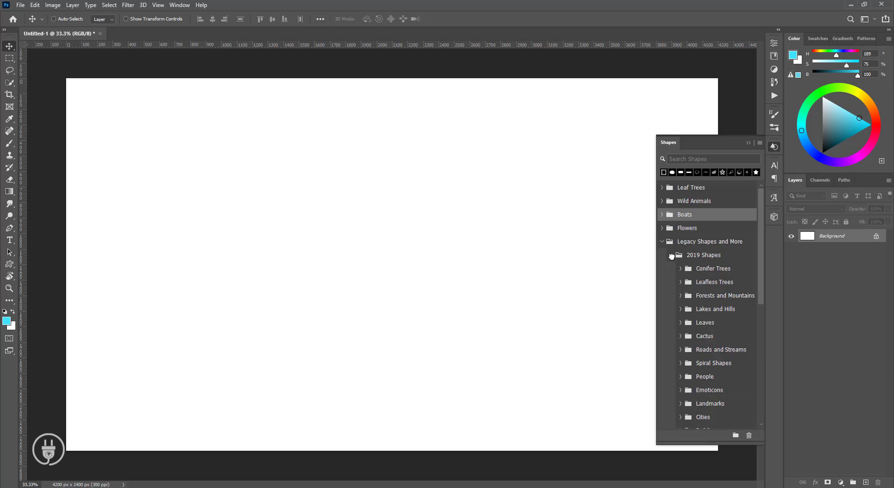
{"action": "scroll", "coordinate": [689, 312], "scroll_direction": "down", "scroll_amount": 2}
{"action": "scroll", "coordinate": [689, 312], "scroll_direction": "up", "scroll_amount": 2}
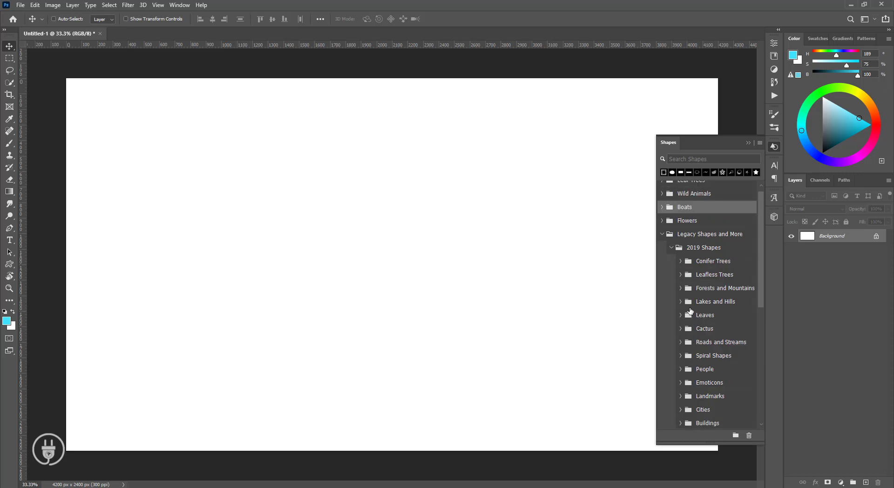
{"action": "left_click", "coordinate": [671, 255]}
{"action": "left_click", "coordinate": [661, 242]}
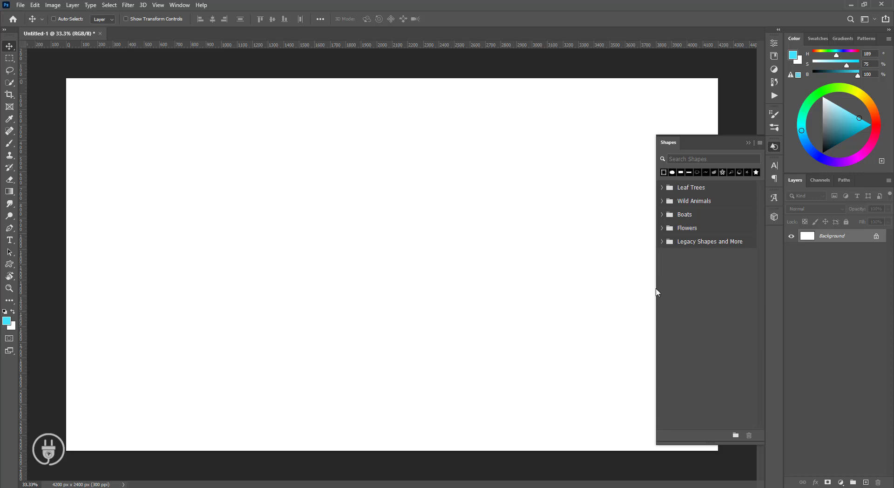
Widen the Shapes panel and reduce Photoshop to a smaller window that leaves part of the desktop free
{"action": "left_click_drag", "start_coordinate": [656, 292], "coordinate": [471, 286]}
{"action": "left_click", "coordinate": [547, 205]}
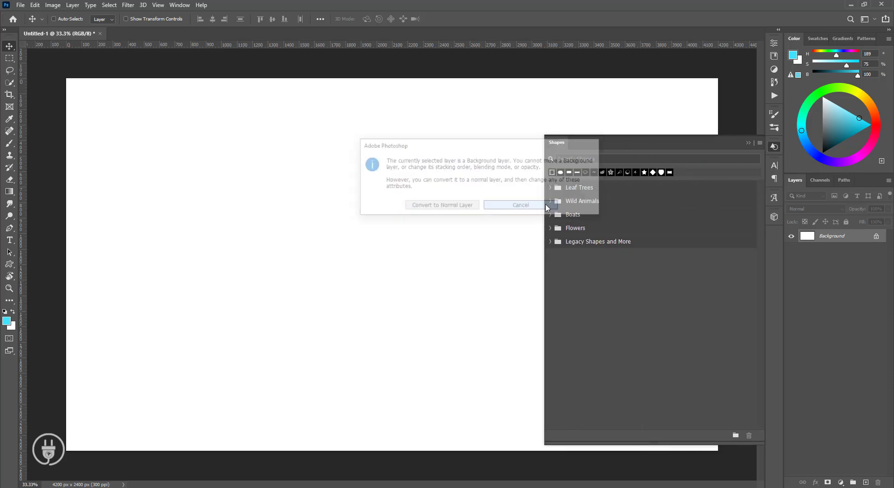
{"action": "left_click", "coordinate": [864, 4]}
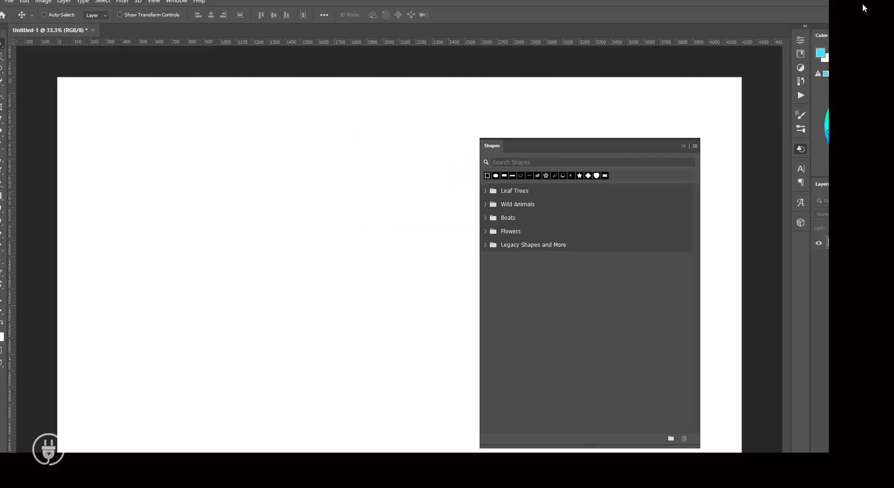
{"action": "left_click_drag", "start_coordinate": [831, 44], "coordinate": [683, 44]}
{"action": "left_click_drag", "start_coordinate": [667, 56], "coordinate": [596, 75]}
Bring up the shape pack's folder window, place it beside the Photoshop window and narrow it
{"action": "left_click", "coordinate": [620, 138]}
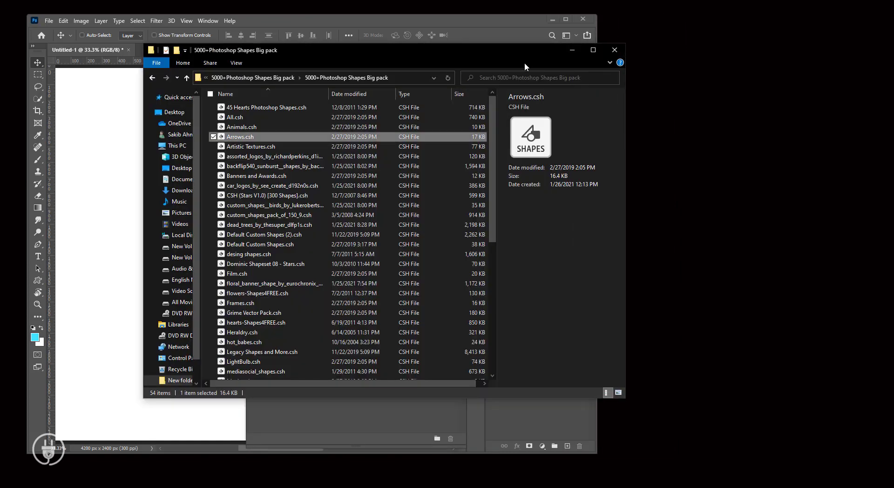
{"action": "left_click_drag", "start_coordinate": [340, 52], "coordinate": [686, 60]}
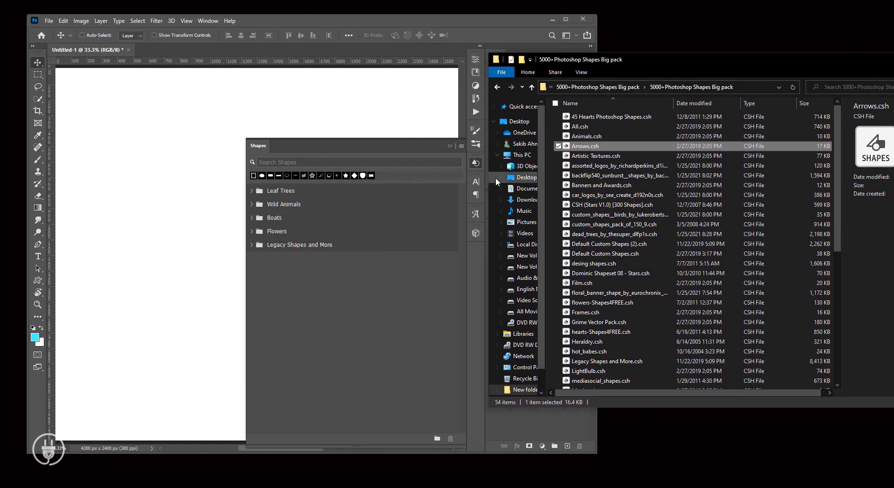
{"action": "left_click_drag", "start_coordinate": [488, 190], "coordinate": [553, 191]}
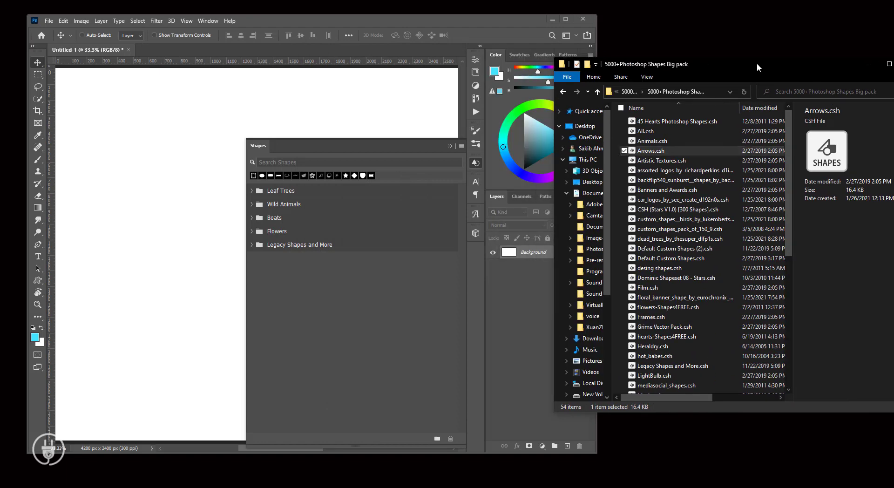
{"action": "left_click", "coordinate": [466, 16]}
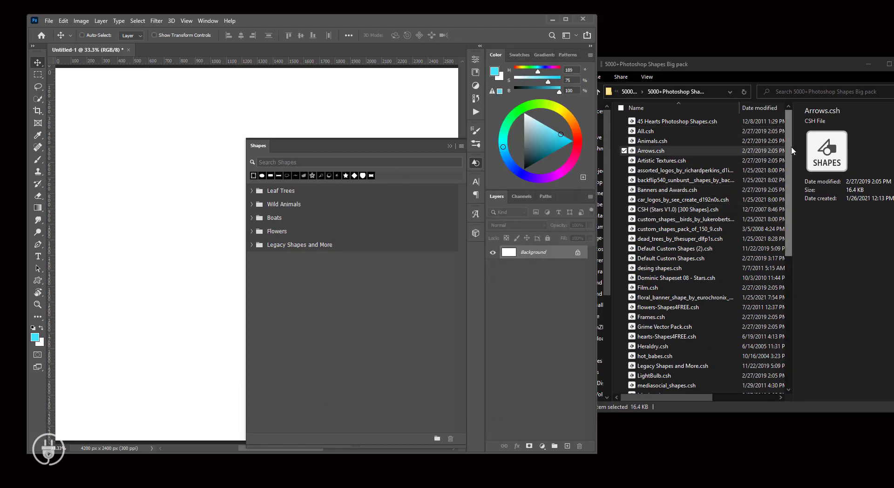
Import 45 Hearts Photoshop Shapes.csh from the folder into the Shapes panel and expand its group to view the hearts
{"action": "left_click", "coordinate": [752, 150]}
{"action": "left_click", "coordinate": [666, 123]}
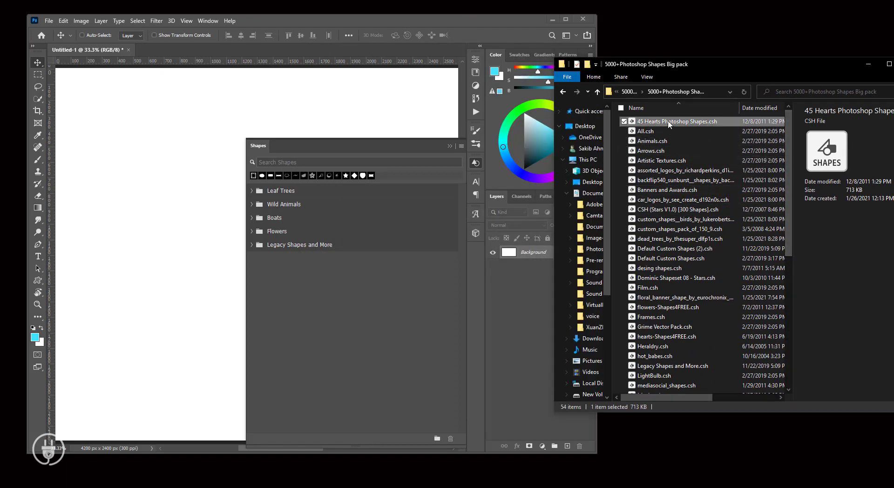
{"action": "left_click_drag", "start_coordinate": [668, 122], "coordinate": [288, 269]}
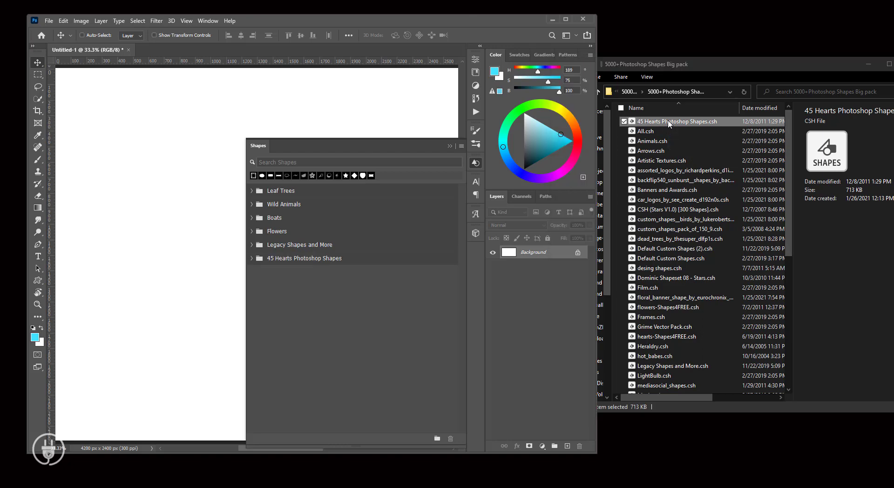
{"action": "left_click", "coordinate": [251, 258]}
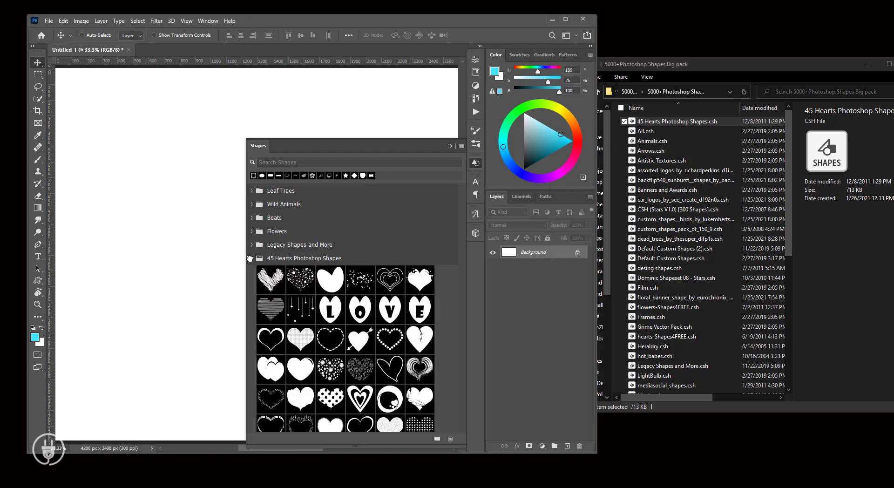
{"action": "scroll", "coordinate": [301, 303], "scroll_direction": "down", "scroll_amount": 3}
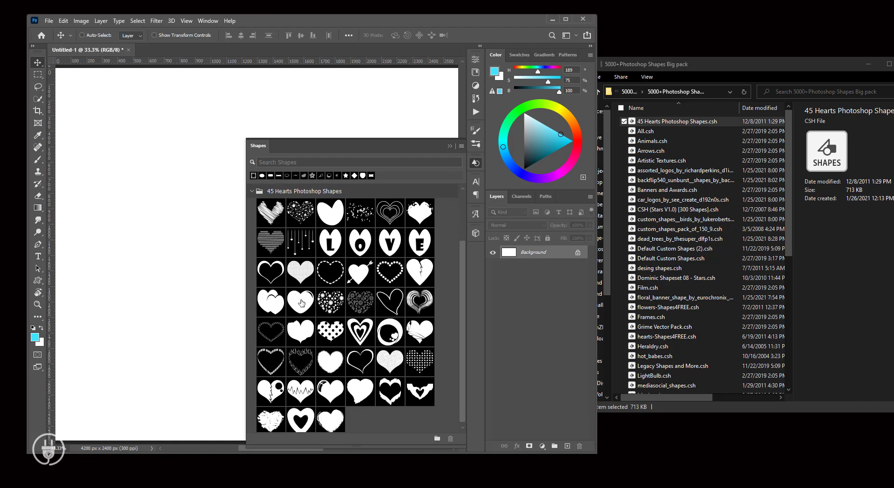
Collapse and re-expand the 45 Hearts Photoshop Shapes group and look through its hearts to the end
{"action": "scroll", "coordinate": [301, 303], "scroll_direction": "up", "scroll_amount": 3}
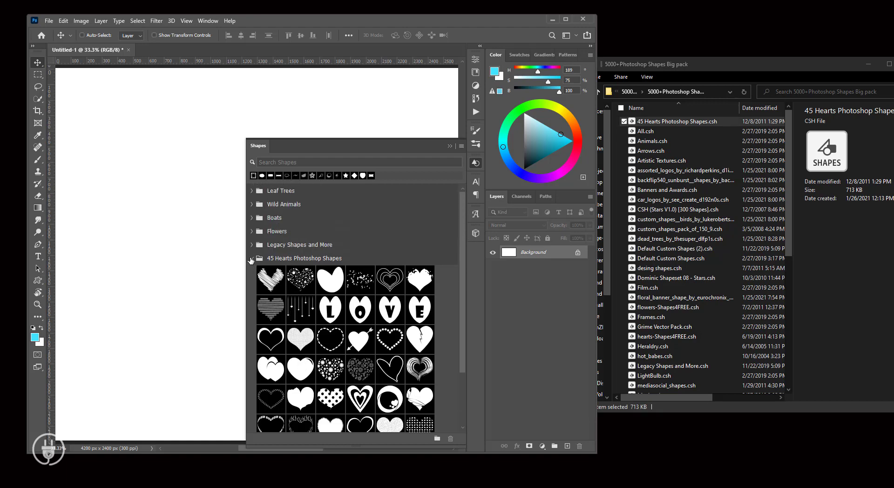
{"action": "left_click", "coordinate": [251, 258]}
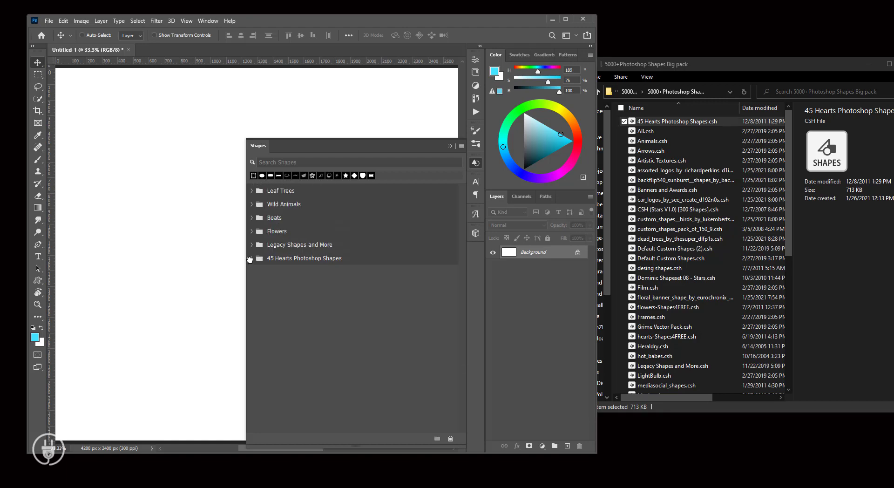
{"action": "left_click", "coordinate": [250, 259]}
{"action": "scroll", "coordinate": [314, 296], "scroll_direction": "down", "scroll_amount": 3}
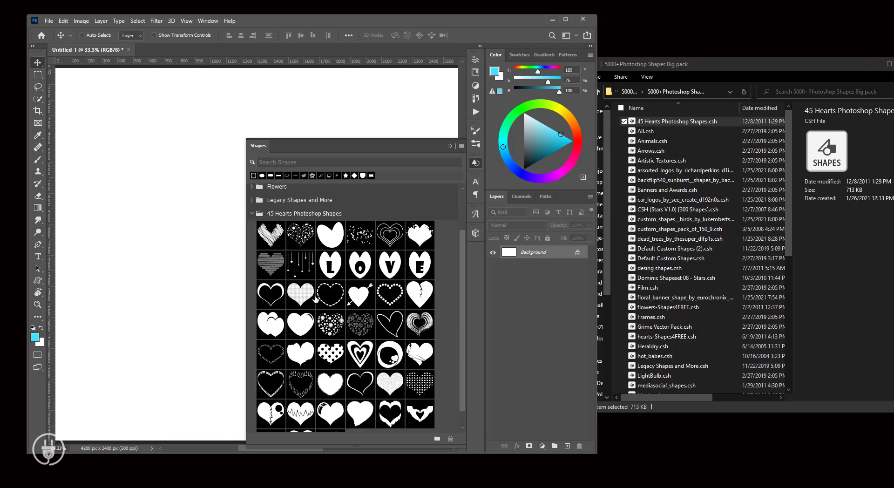
Import All.csh from the folder into the Shapes panel, expand its group and look through all its shapes
{"action": "left_click", "coordinate": [643, 132]}
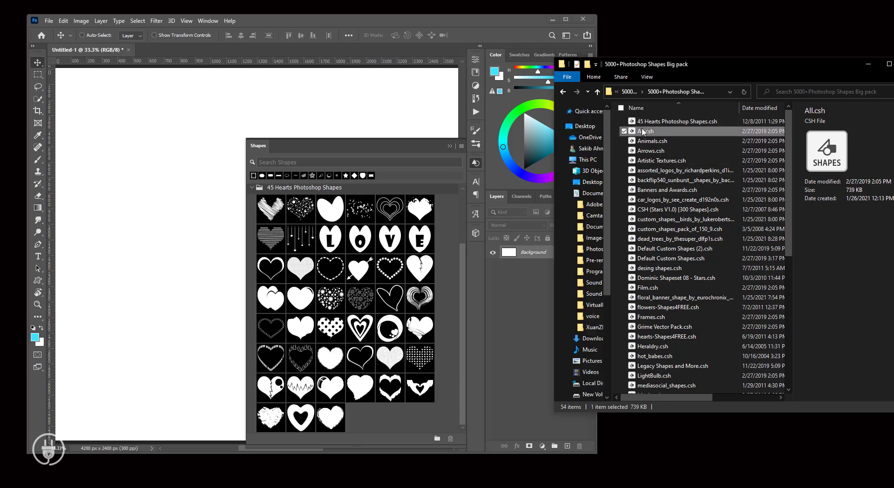
{"action": "left_click_drag", "start_coordinate": [640, 135], "coordinate": [421, 317]}
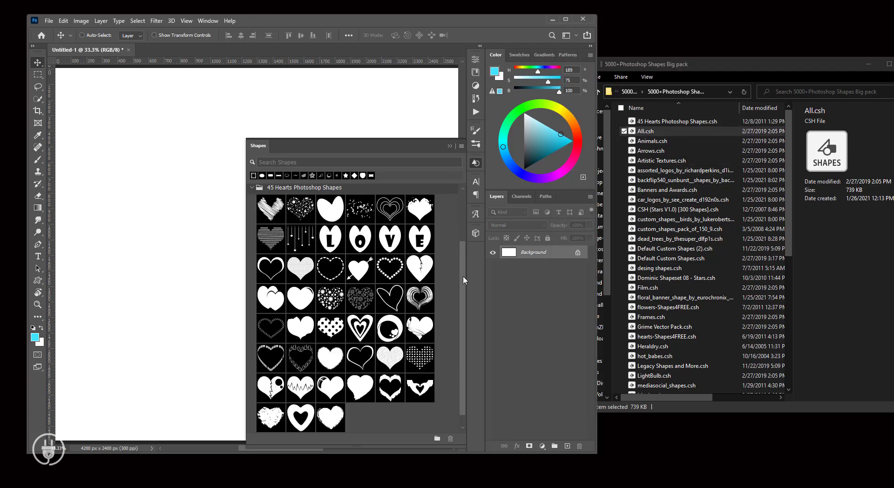
{"action": "left_click", "coordinate": [252, 427]}
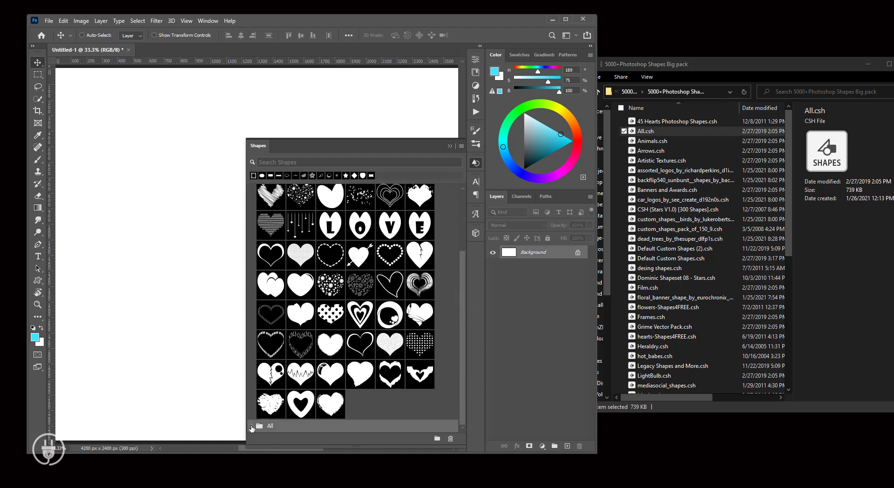
{"action": "left_click", "coordinate": [252, 426]}
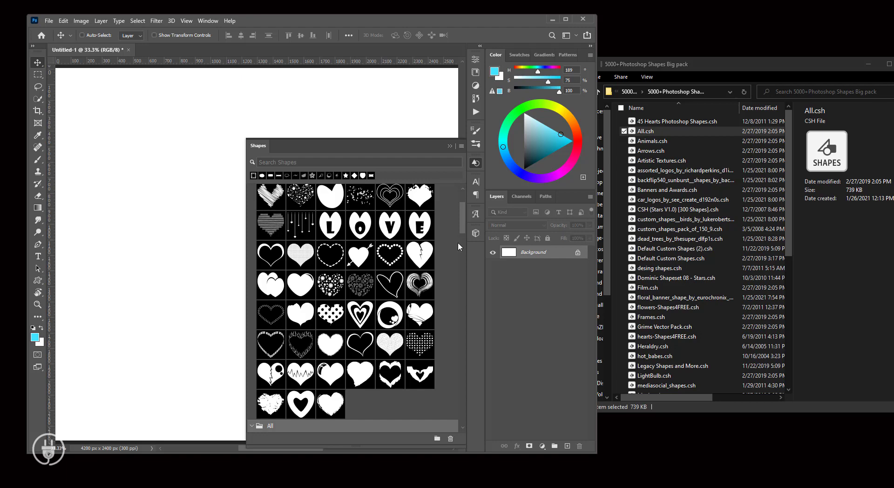
{"action": "left_click_drag", "start_coordinate": [462, 234], "coordinate": [456, 433]}
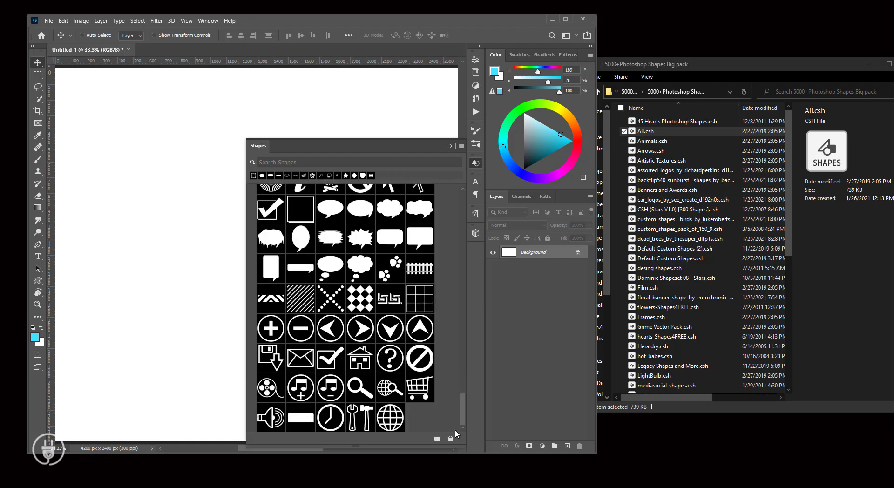
Import Animals.csh and Arrows.csh into the Shapes panel and expand each new group to view its shapes
{"action": "left_click", "coordinate": [645, 142]}
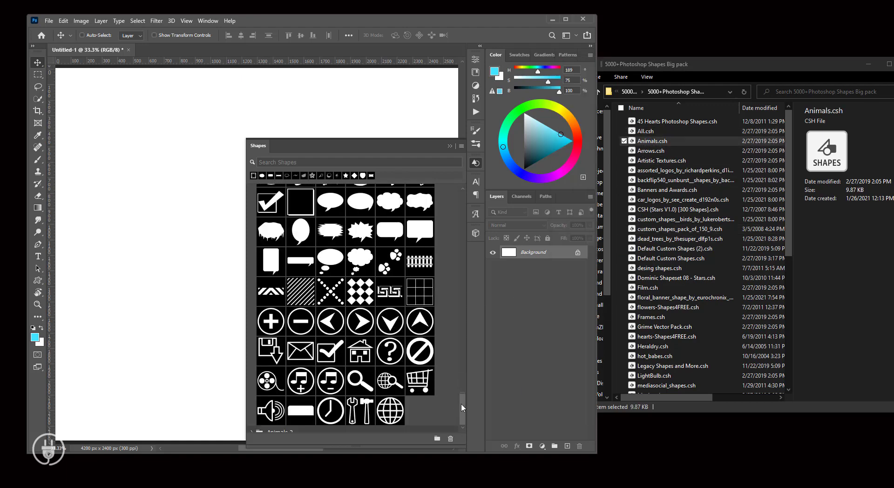
{"action": "left_click", "coordinate": [251, 426]}
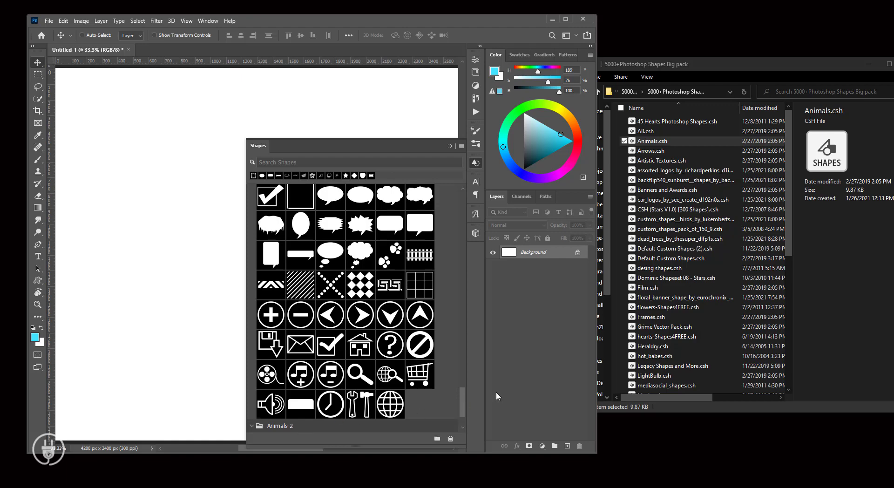
{"action": "left_click_drag", "start_coordinate": [462, 399], "coordinate": [463, 417]}
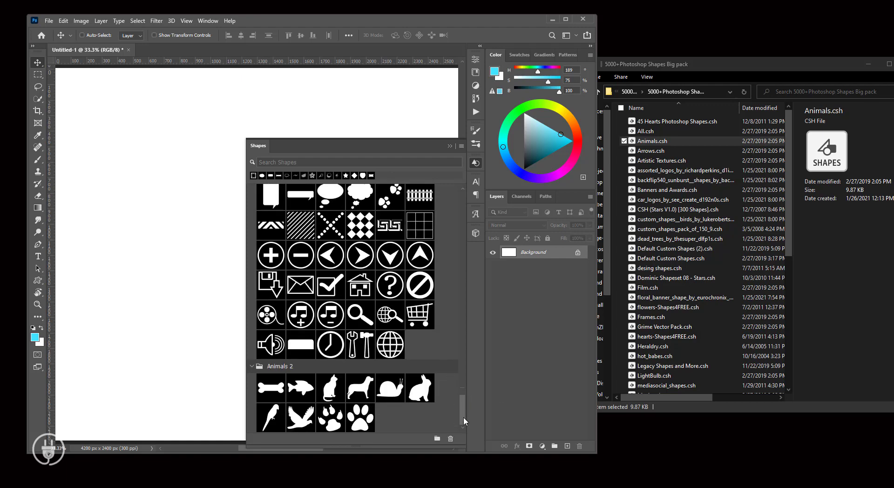
{"action": "left_click", "coordinate": [645, 151]}
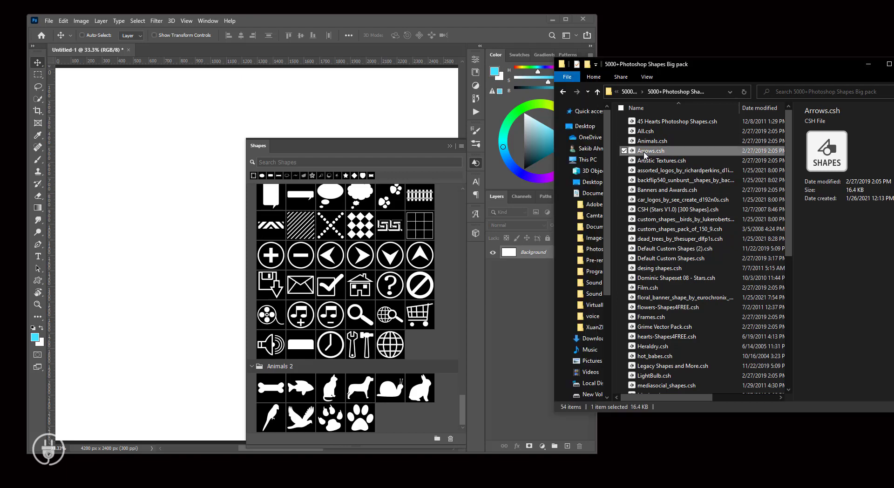
{"action": "double_click", "coordinate": [645, 151]}
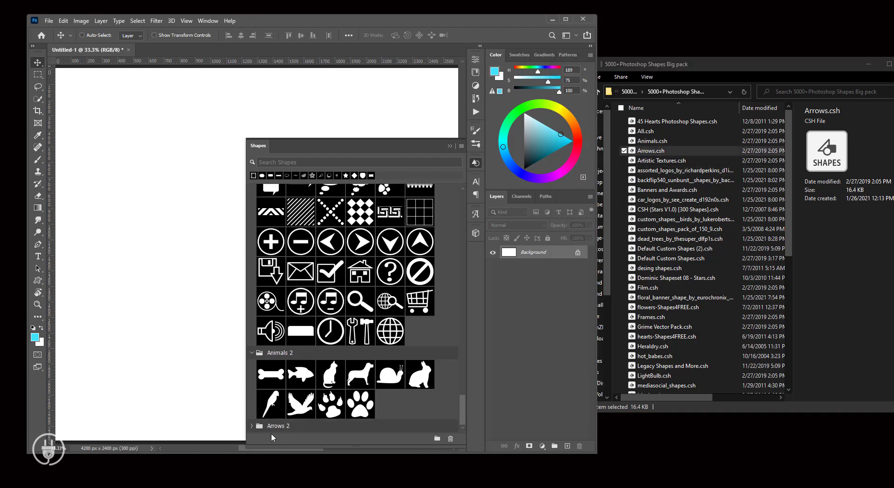
{"action": "left_click_drag", "start_coordinate": [462, 409], "coordinate": [463, 419]}
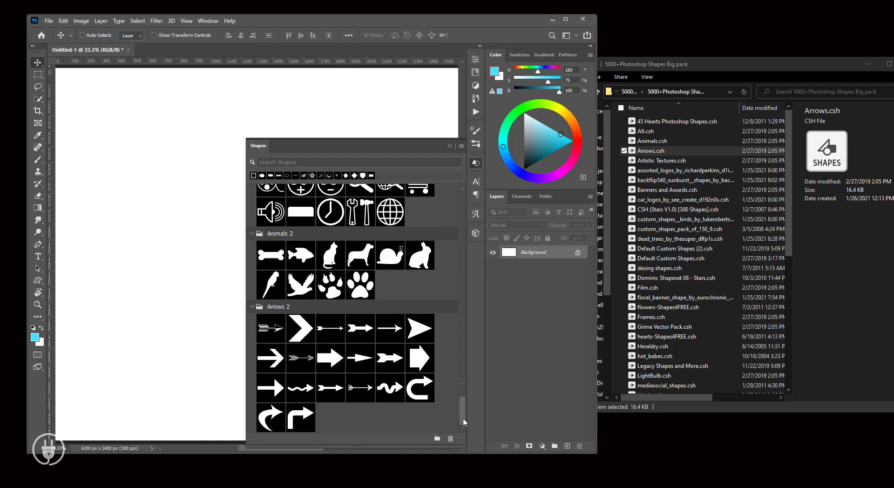
Import Artistic Textures.csh and the assorted logos CSH file into the Shapes panel, expanding each new group to view its shapes
{"action": "double_click", "coordinate": [661, 160]}
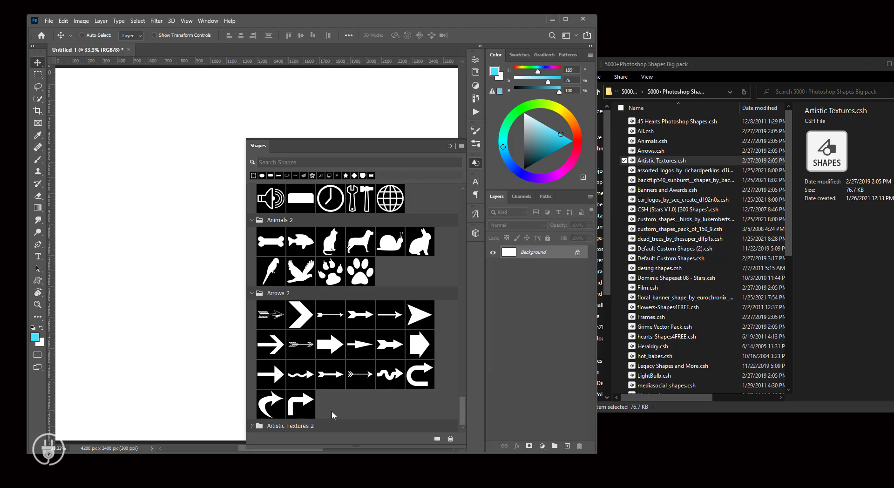
{"action": "left_click", "coordinate": [251, 425]}
{"action": "scroll", "coordinate": [432, 389], "scroll_direction": "down", "scroll_amount": 3}
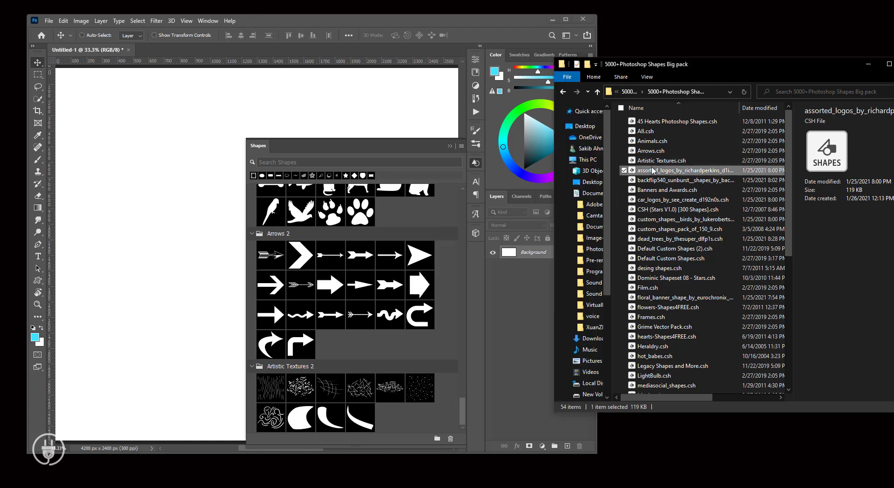
{"action": "left_click_drag", "start_coordinate": [654, 170], "coordinate": [279, 427]}
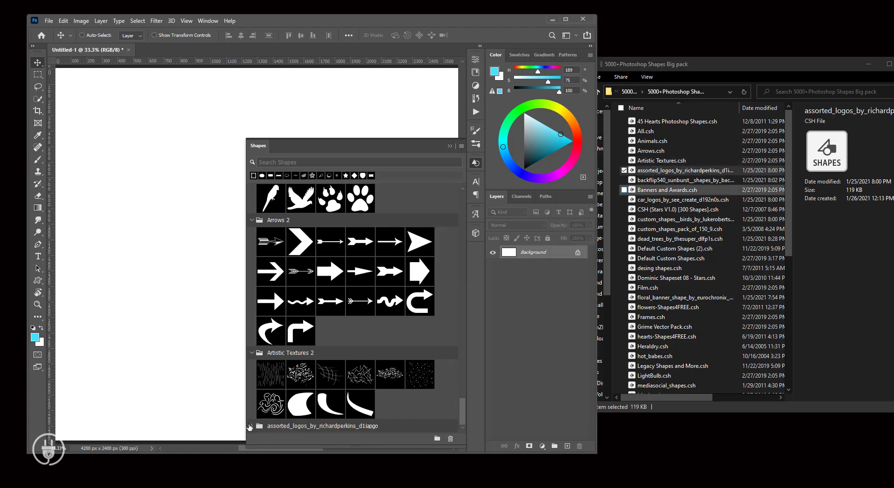
{"action": "left_click", "coordinate": [250, 426]}
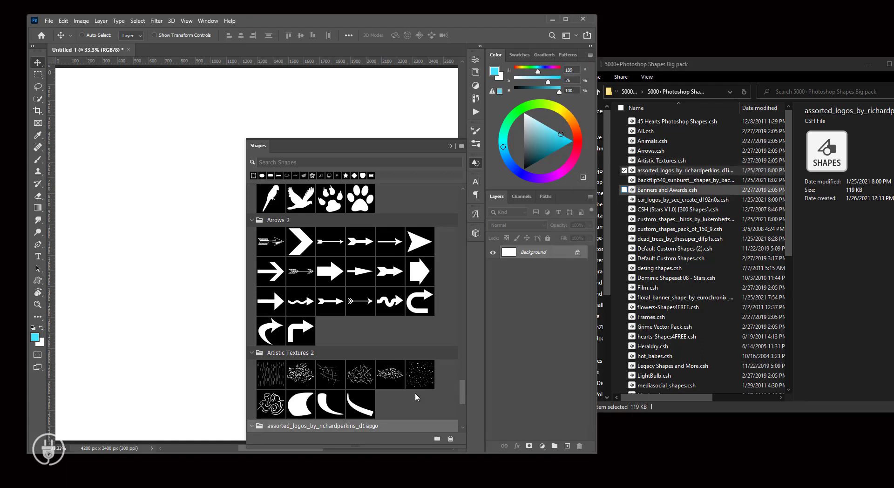
{"action": "scroll", "coordinate": [415, 392], "scroll_direction": "down", "scroll_amount": 7}
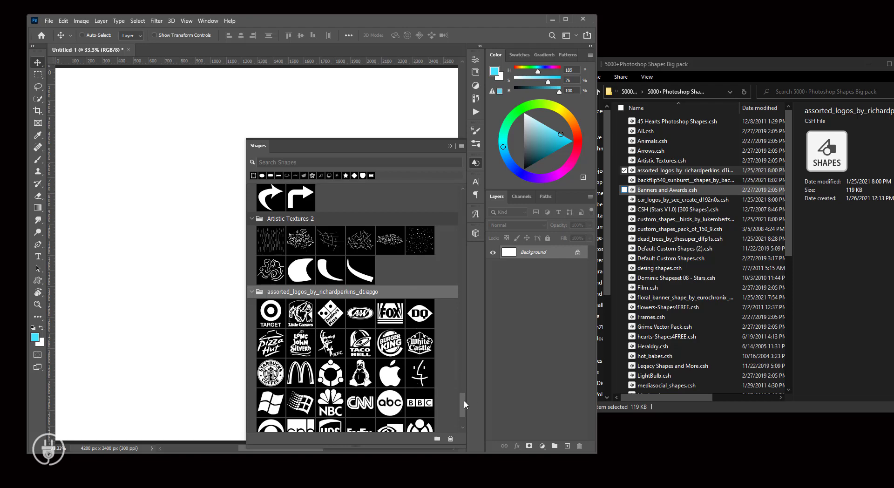
{"action": "left_click_drag", "start_coordinate": [460, 405], "coordinate": [460, 415]}
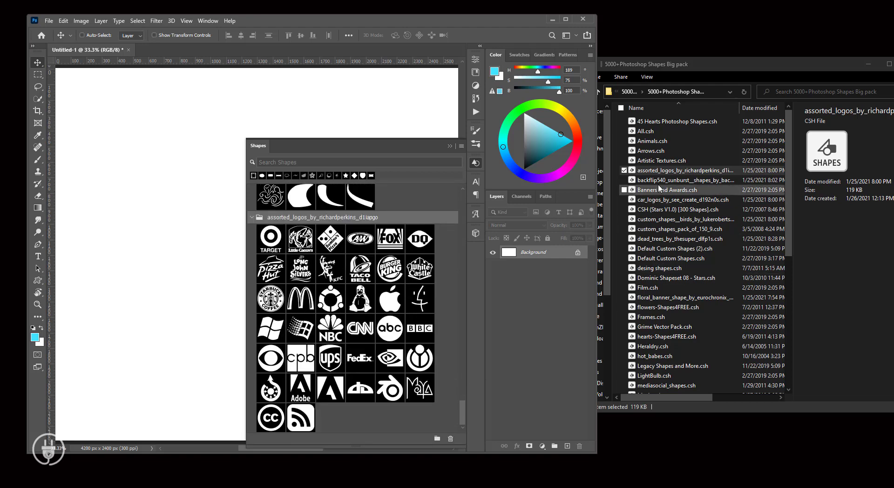
Import the sunburst shapes CSH file and Banners and Awards.csh into the Shapes panel, expanding each new group to view its shapes
{"action": "left_click", "coordinate": [680, 180]}
{"action": "left_click_drag", "start_coordinate": [611, 246], "coordinate": [431, 392]}
{"action": "left_click", "coordinate": [252, 425]}
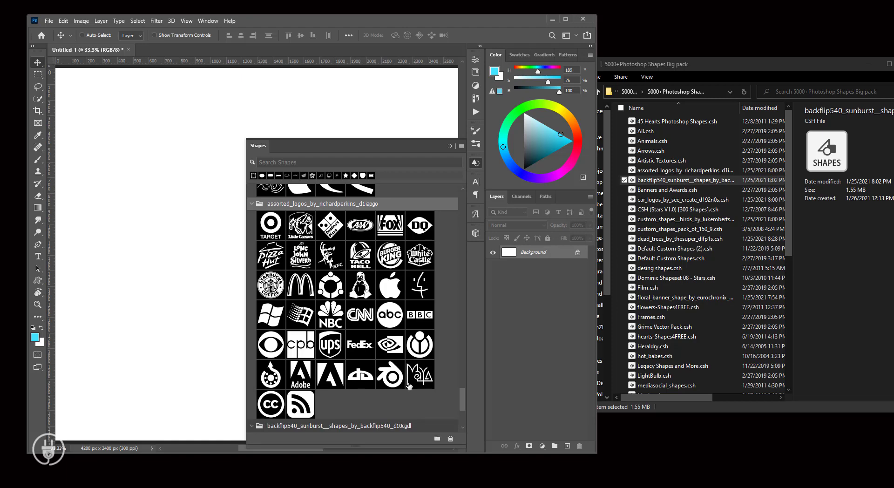
{"action": "scroll", "coordinate": [410, 384], "scroll_direction": "down", "scroll_amount": 6}
{"action": "scroll", "coordinate": [409, 384], "scroll_direction": "down", "scroll_amount": 3}
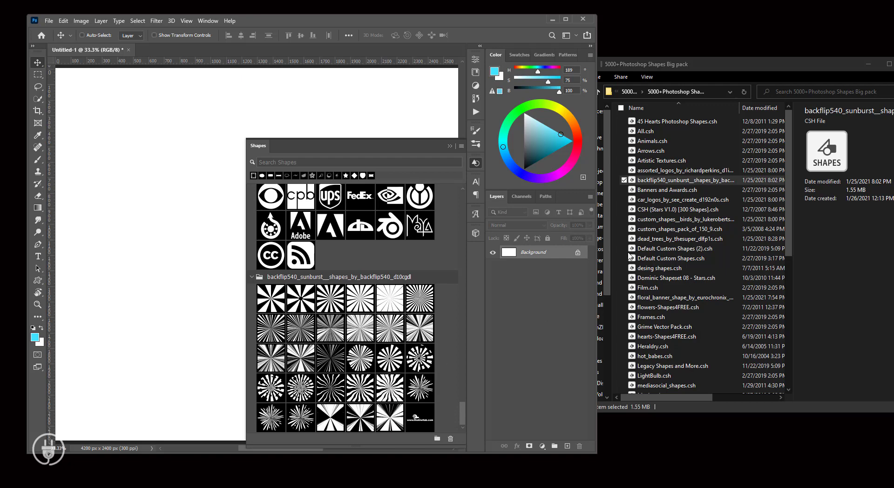
{"action": "left_click", "coordinate": [652, 194]}
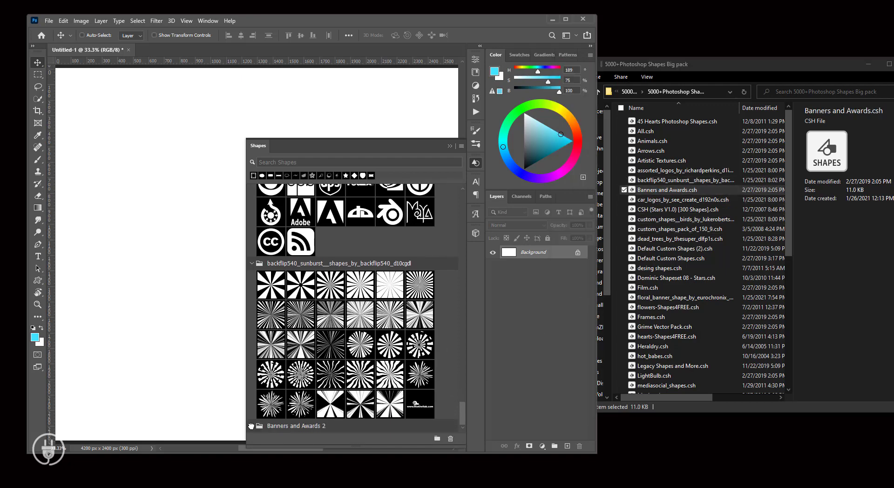
{"action": "scroll", "coordinate": [361, 403], "scroll_direction": "down", "scroll_amount": 4}
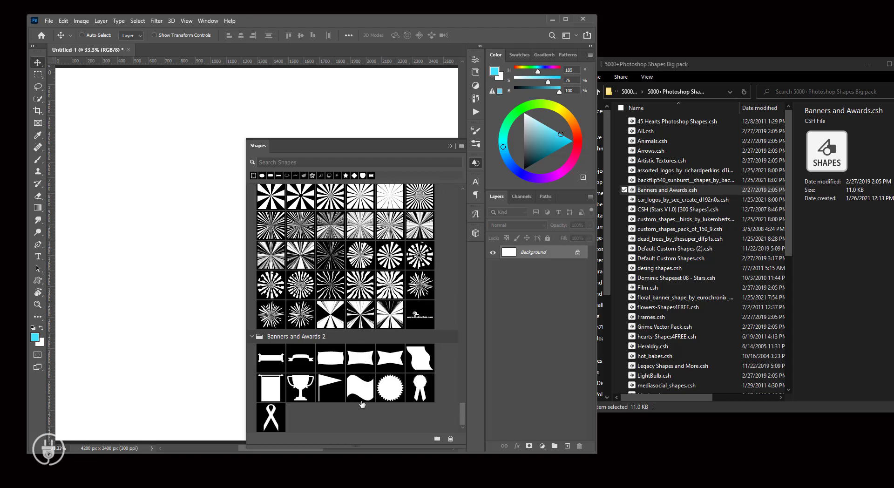
Import car_logos_by_see_create_d192n0s.csh into the Shapes panel, expand its group and look through the car logos
{"action": "left_click", "coordinate": [657, 200]}
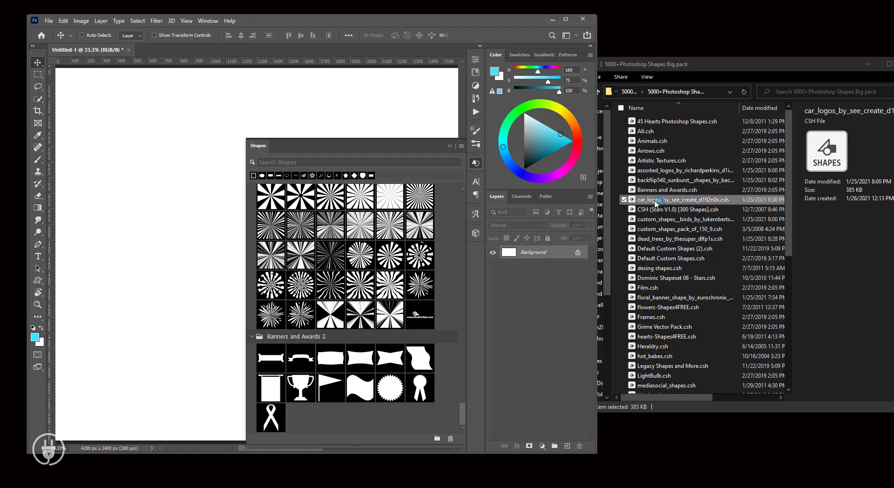
{"action": "left_click_drag", "start_coordinate": [654, 201], "coordinate": [381, 385]}
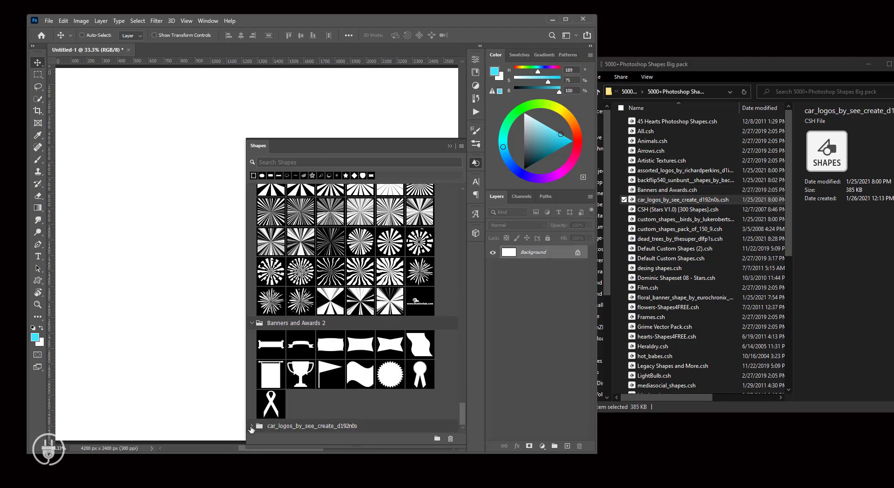
{"action": "left_click", "coordinate": [252, 426]}
{"action": "scroll", "coordinate": [334, 407], "scroll_direction": "down", "scroll_amount": 3}
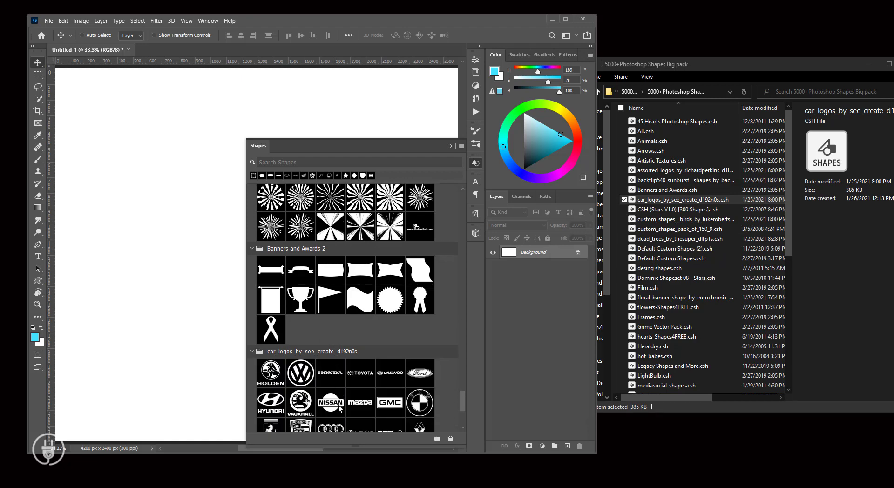
{"action": "scroll", "coordinate": [338, 404], "scroll_direction": "down", "scroll_amount": 5}
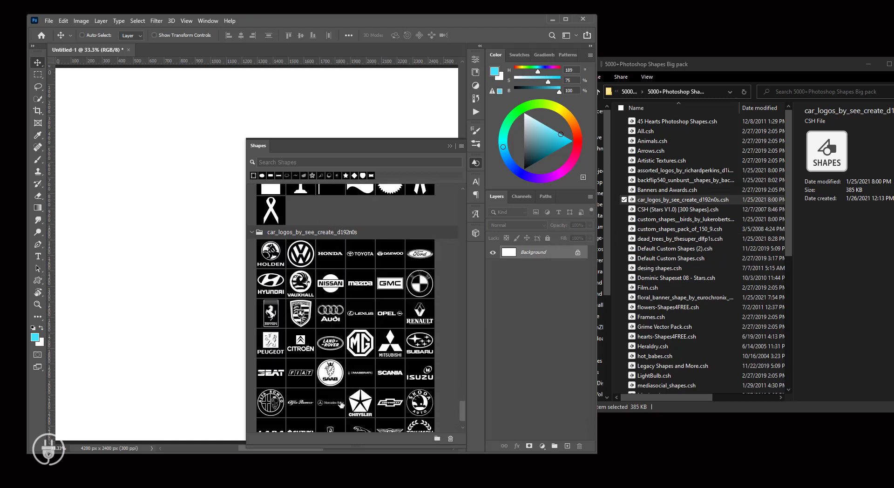
{"action": "scroll", "coordinate": [340, 405], "scroll_direction": "down", "scroll_amount": 2}
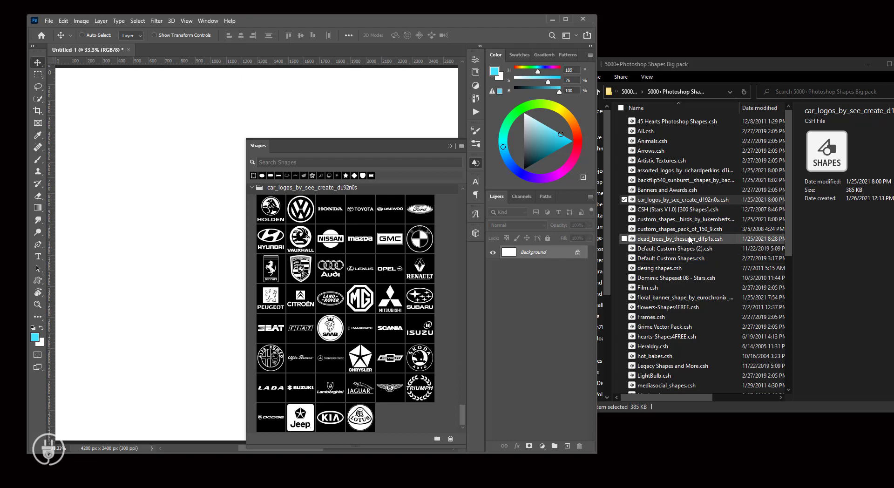
Import CSH (Stars V1.0) [300 Shapes].csh and the custom birds CSH file into the Shapes panel, expanding each new group to view its shapes
{"action": "left_click", "coordinate": [677, 210]}
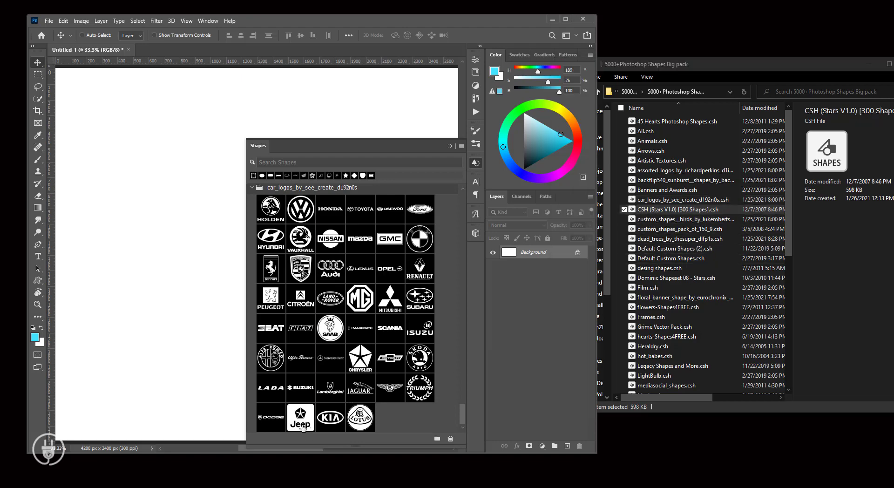
{"action": "left_click_drag", "start_coordinate": [302, 427], "coordinate": [253, 425]}
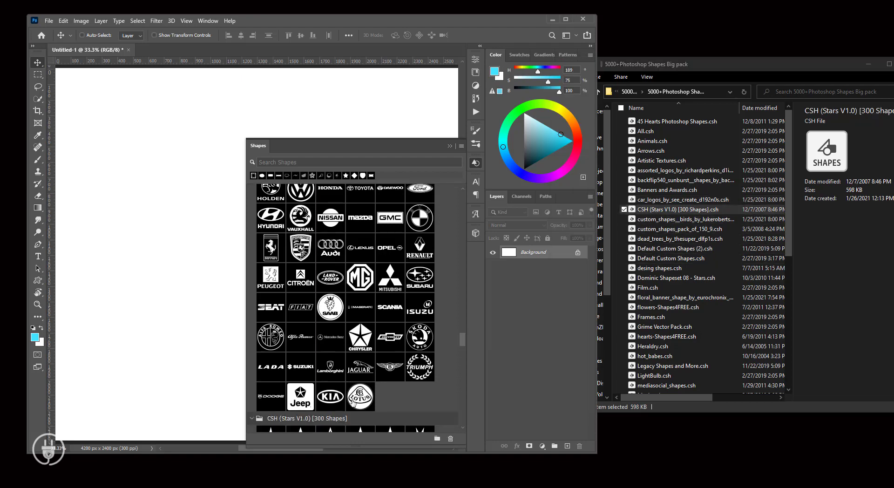
{"action": "scroll", "coordinate": [356, 401], "scroll_direction": "down", "scroll_amount": 8}
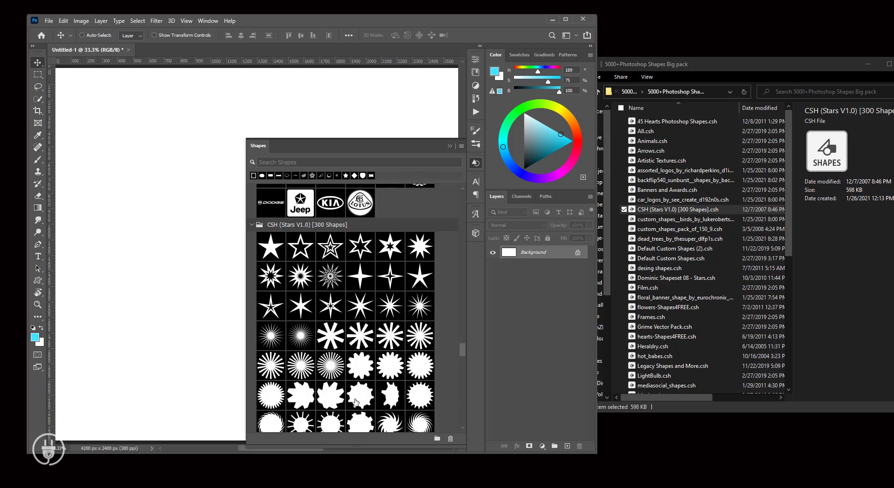
{"action": "scroll", "coordinate": [356, 401], "scroll_direction": "down", "scroll_amount": 4}
{"action": "scroll", "coordinate": [357, 401], "scroll_direction": "down", "scroll_amount": 4}
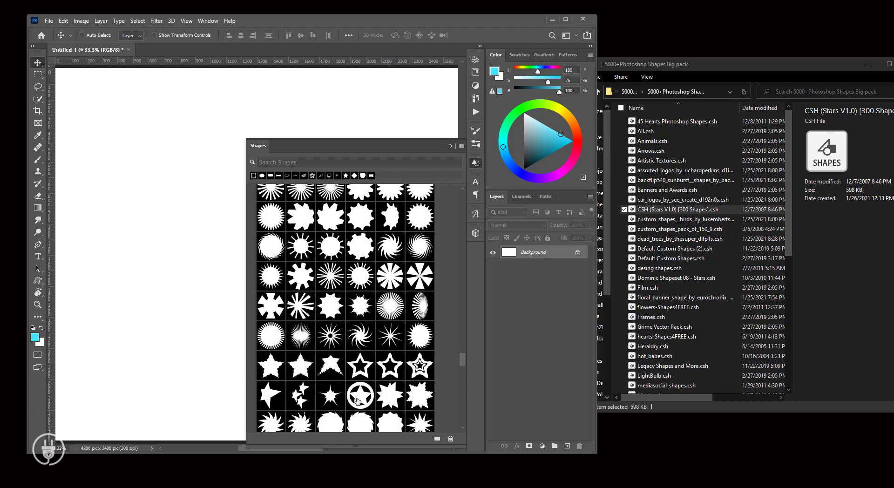
{"action": "left_click_drag", "start_coordinate": [465, 360], "coordinate": [463, 426]}
{"action": "double_click", "coordinate": [668, 219]}
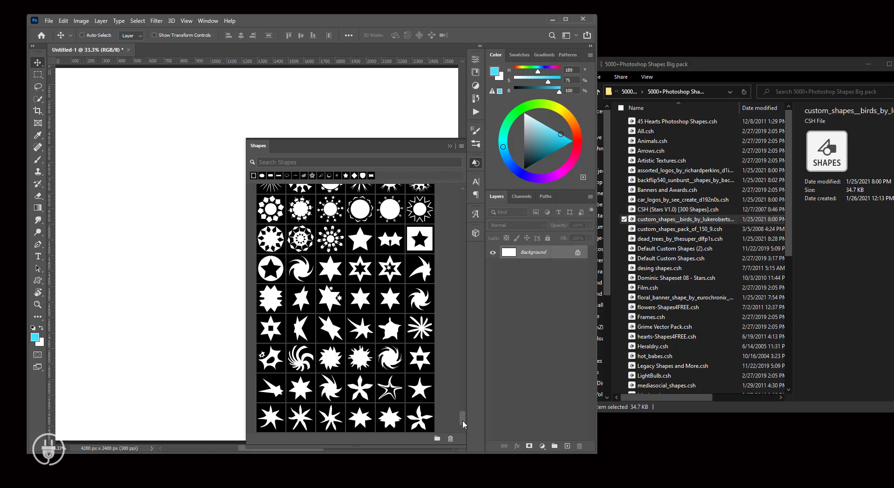
{"action": "left_click", "coordinate": [252, 426]}
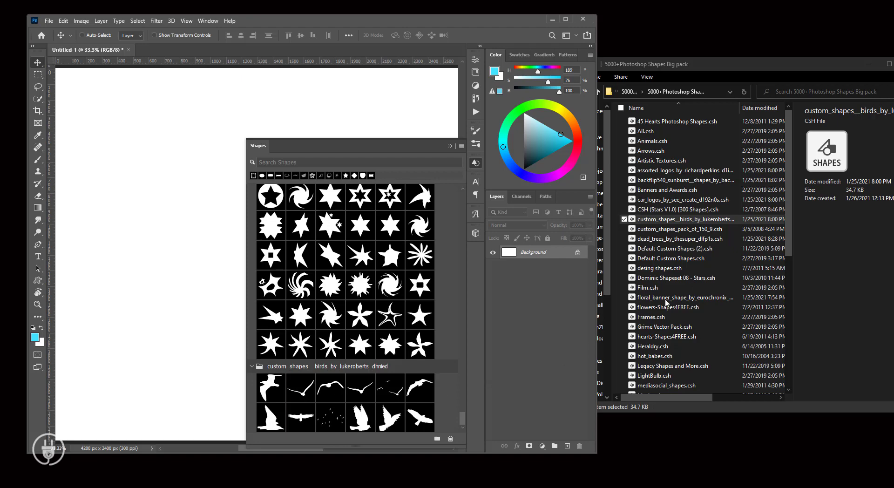
Import custom_shapes_pack_of_150_9.csh into the Shapes panel, expand its group and look through the shapes
{"action": "left_click", "coordinate": [654, 229]}
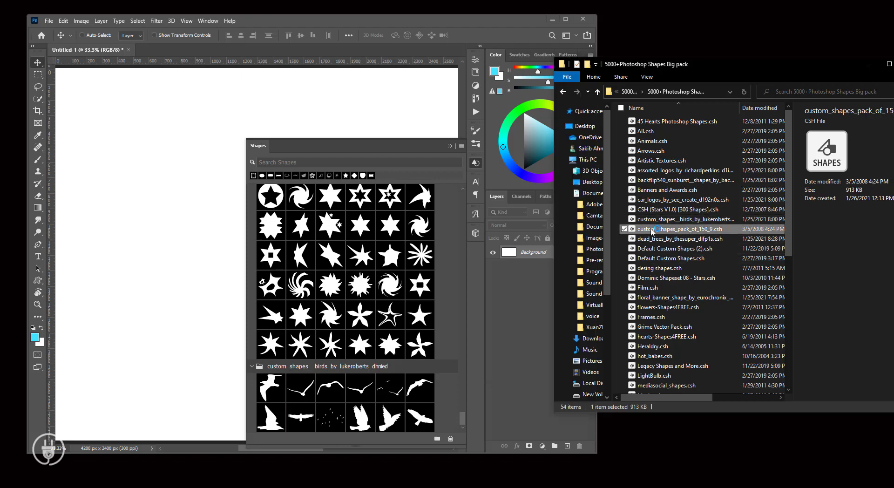
{"action": "left_click_drag", "start_coordinate": [651, 232], "coordinate": [458, 418]}
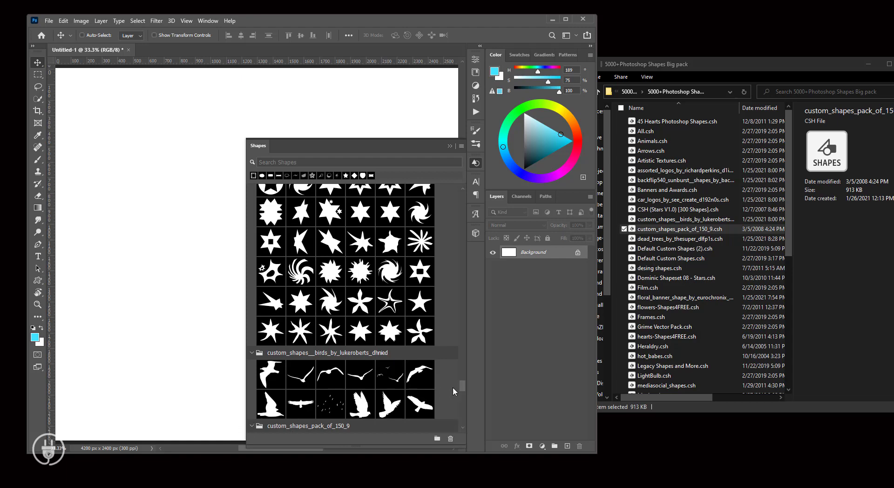
{"action": "left_click_drag", "start_coordinate": [463, 384], "coordinate": [464, 395]}
{"action": "scroll", "coordinate": [394, 359], "scroll_direction": "up", "scroll_amount": 1}
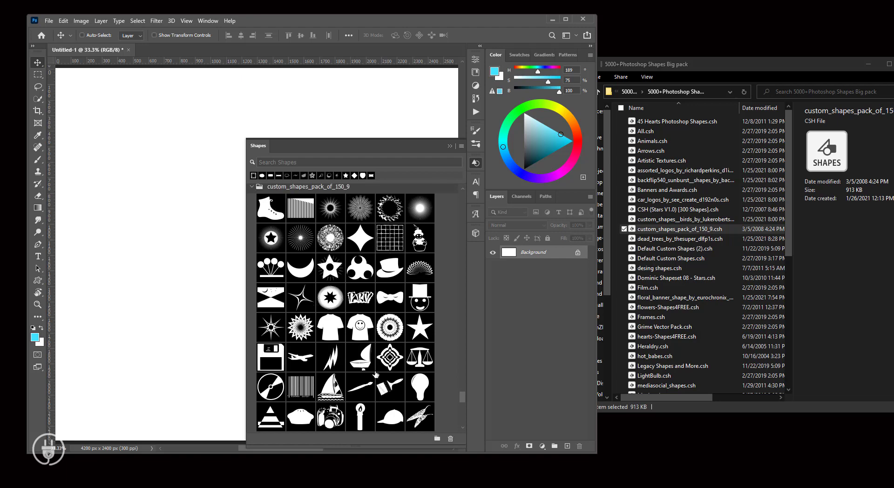
{"action": "scroll", "coordinate": [380, 368], "scroll_direction": "down", "scroll_amount": 3}
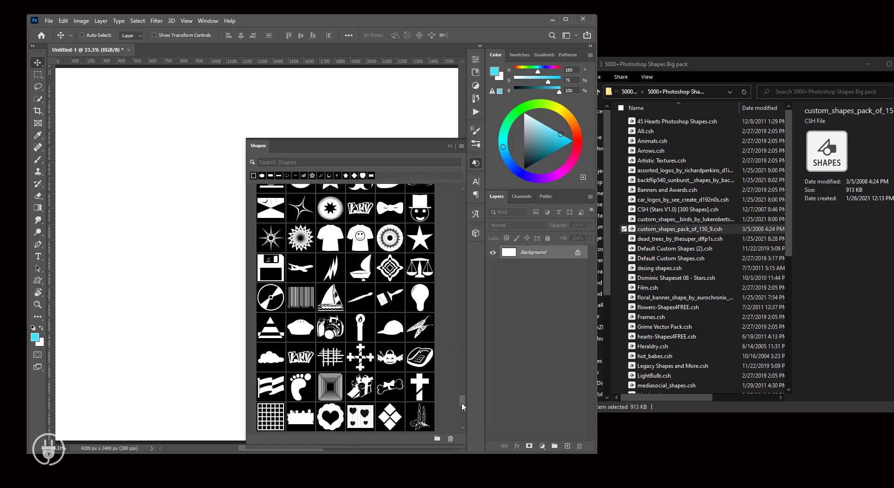
{"action": "left_click_drag", "start_coordinate": [462, 402], "coordinate": [463, 426]}
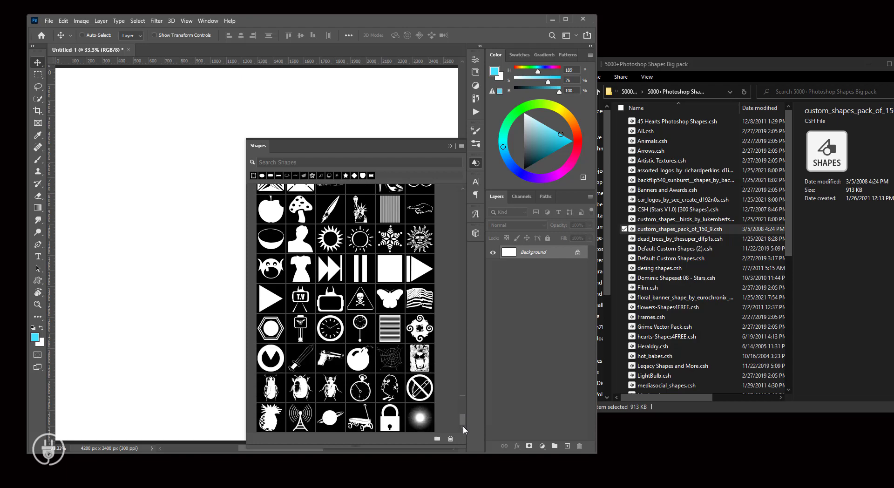
Import the dead trees CSH file into the Shapes panel and expand its group to view the tree shapes
{"action": "left_click_drag", "start_coordinate": [680, 238], "coordinate": [449, 393]}
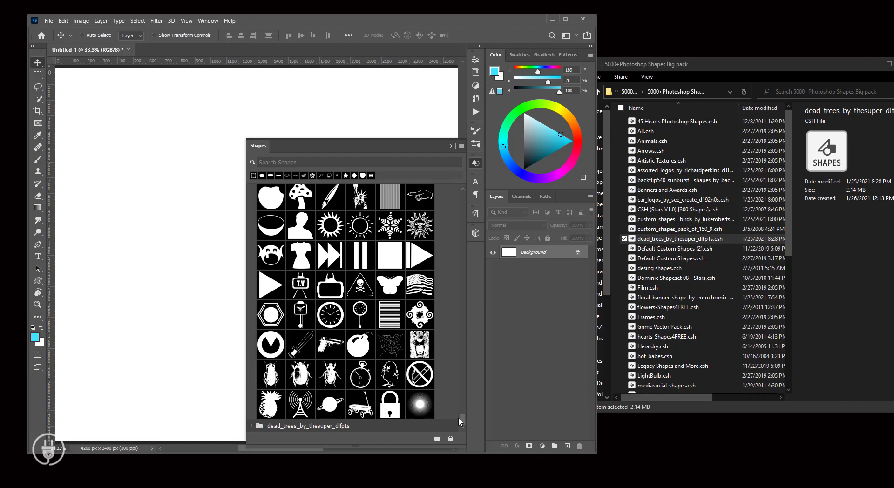
{"action": "left_click", "coordinate": [251, 425]}
{"action": "left_click_drag", "start_coordinate": [463, 387], "coordinate": [463, 421]}
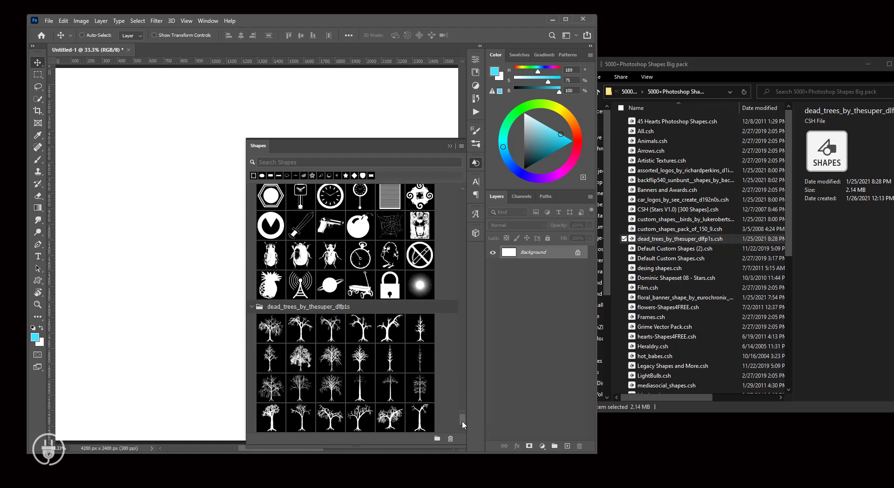
Import Default Custom Shapes (2).csh into the Shapes panel, check its subgroups and delete the group again
{"action": "left_click", "coordinate": [652, 251]}
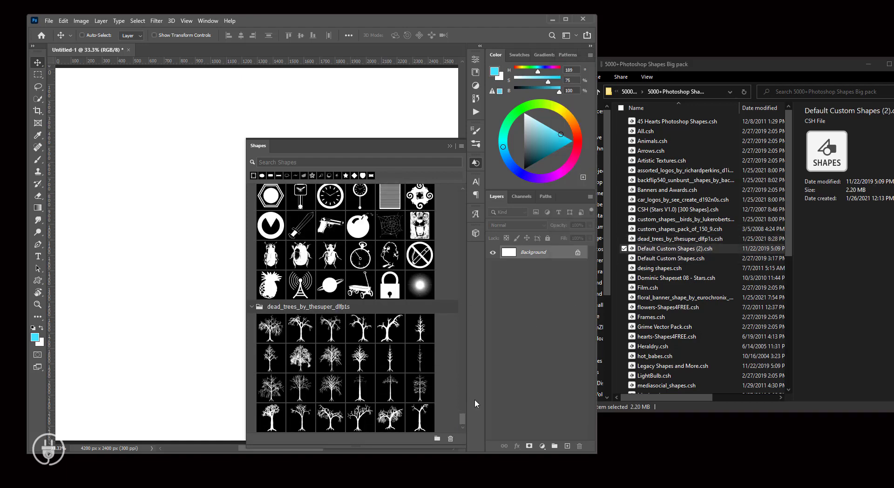
{"action": "scroll", "coordinate": [436, 417], "scroll_direction": "down", "scroll_amount": 2}
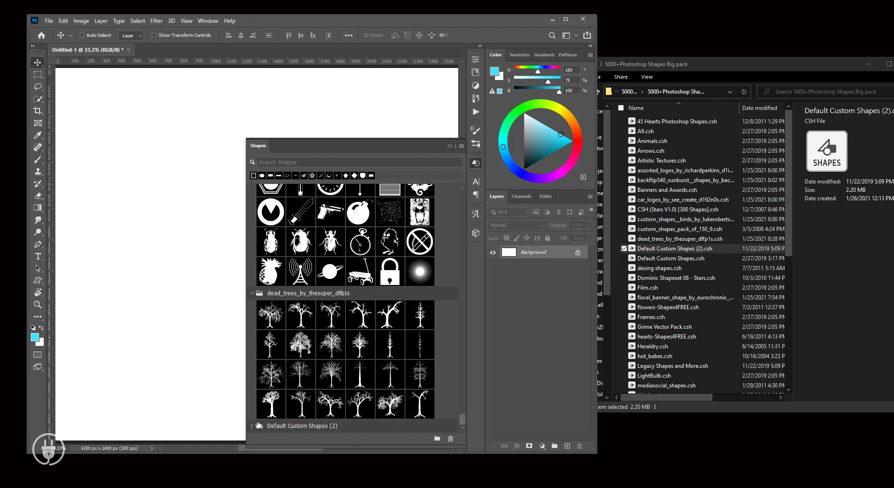
{"action": "left_click", "coordinate": [251, 426]}
{"action": "scroll", "coordinate": [366, 405], "scroll_direction": "down", "scroll_amount": 6}
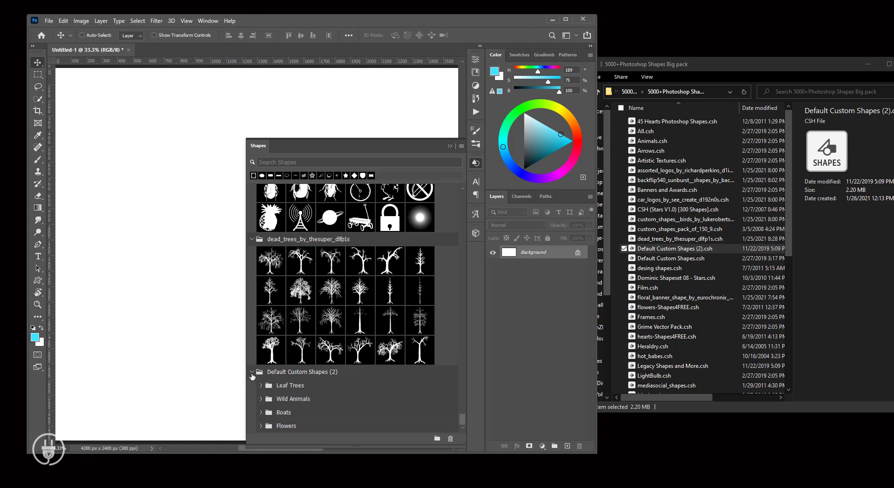
{"action": "left_click", "coordinate": [252, 374]}
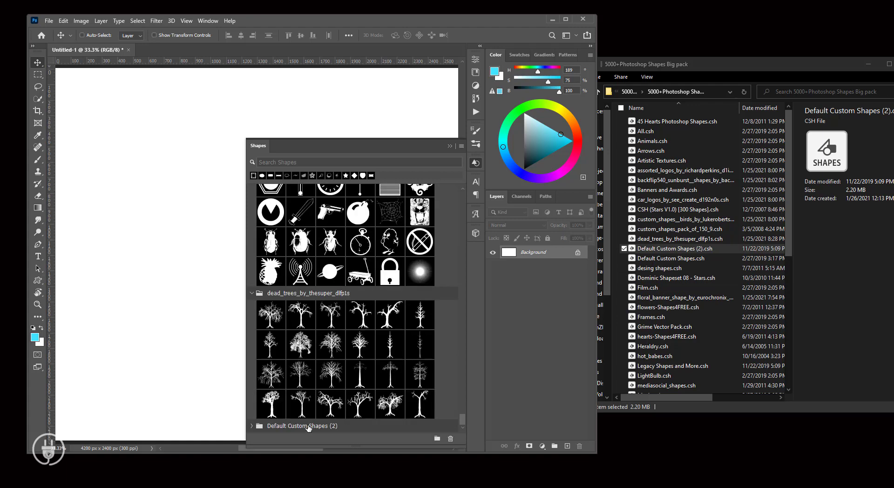
{"action": "scroll", "coordinate": [403, 431], "scroll_direction": "up", "scroll_amount": 1}
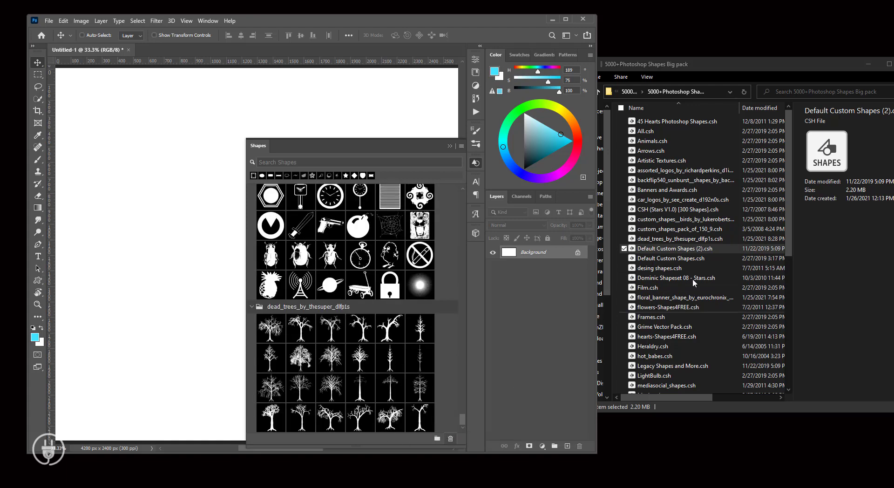
Import desing shapes.csh into the Shapes panel and expand its group to view the ornaments
{"action": "left_click", "coordinate": [670, 260]}
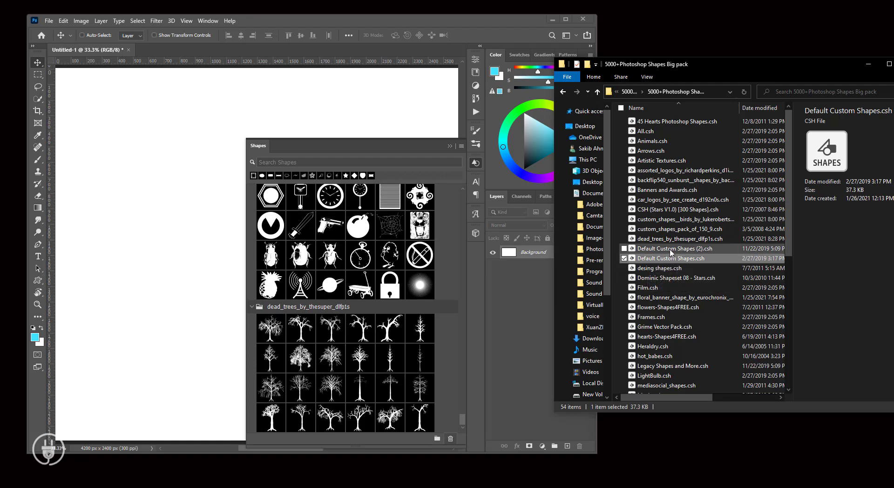
{"action": "left_click", "coordinate": [659, 269]}
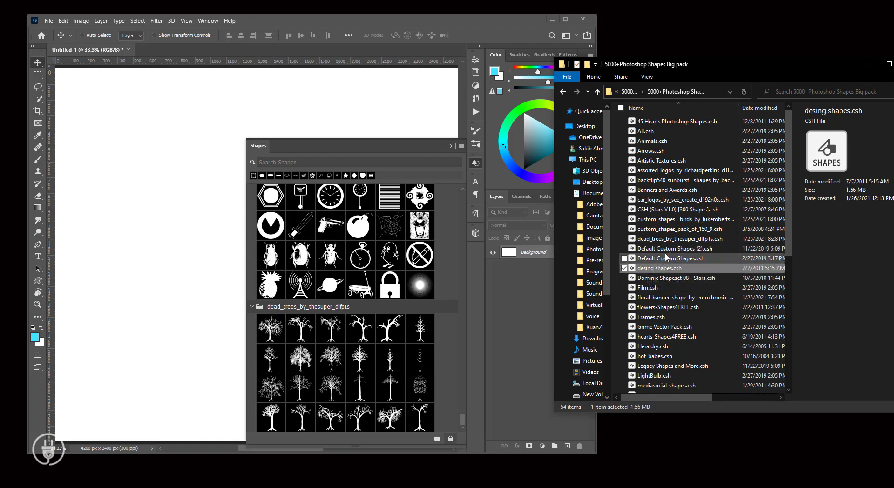
{"action": "double_click", "coordinate": [647, 269]}
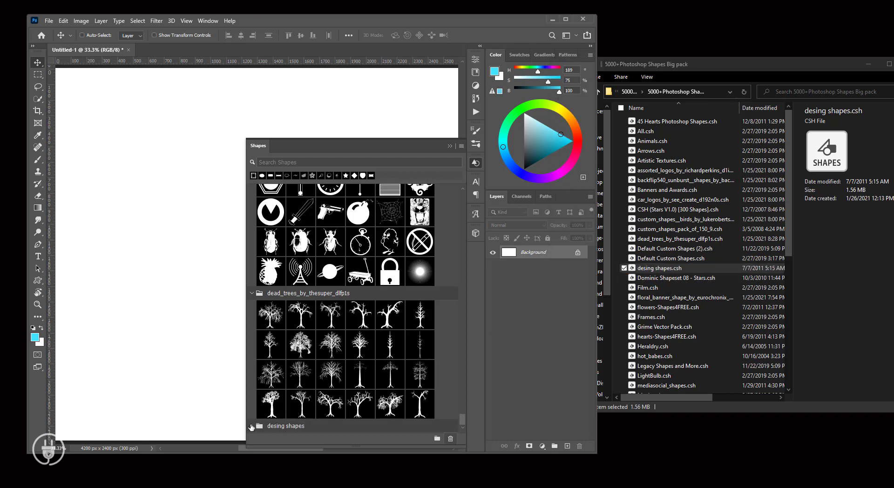
{"action": "left_click", "coordinate": [252, 425]}
{"action": "scroll", "coordinate": [420, 380], "scroll_direction": "down", "scroll_amount": 5}
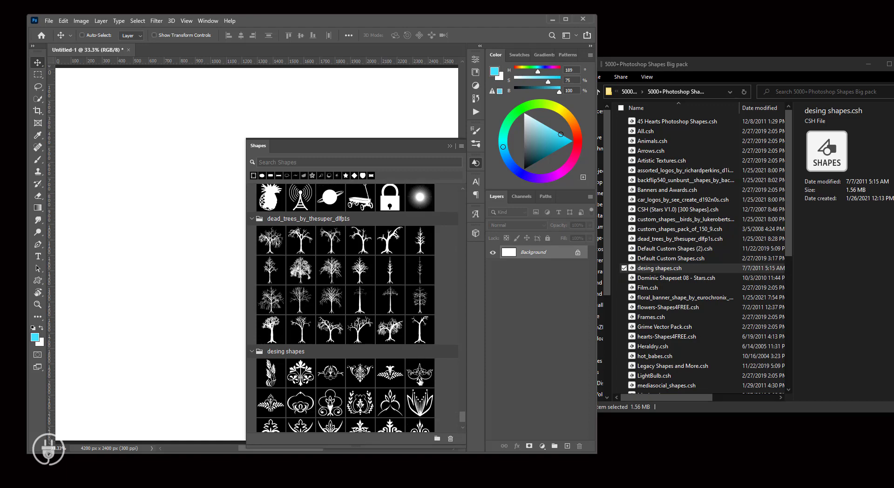
{"action": "scroll", "coordinate": [420, 381], "scroll_direction": "down", "scroll_amount": 3}
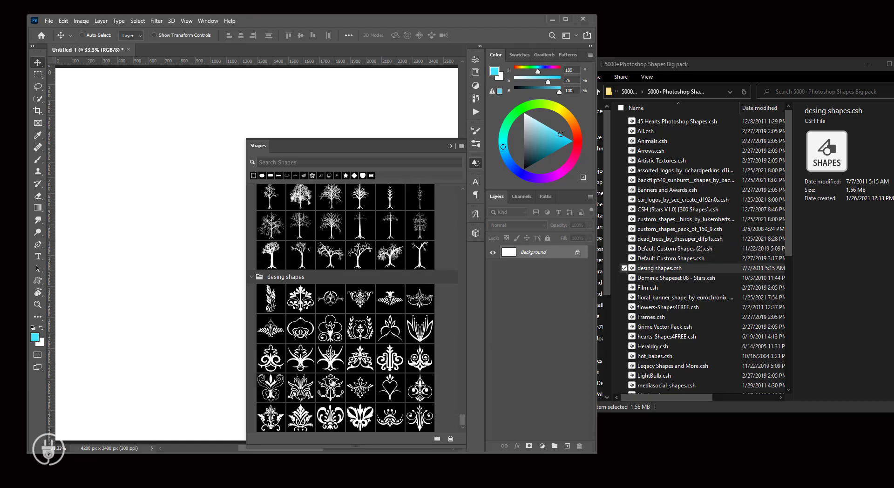
Import the Shapeset 08 - Stars CSH file into the Shapes panel and expand its group to view the stars
{"action": "left_click", "coordinate": [666, 278]}
{"action": "left_click_drag", "start_coordinate": [666, 278], "coordinate": [252, 445]}
{"action": "left_click", "coordinate": [253, 426]}
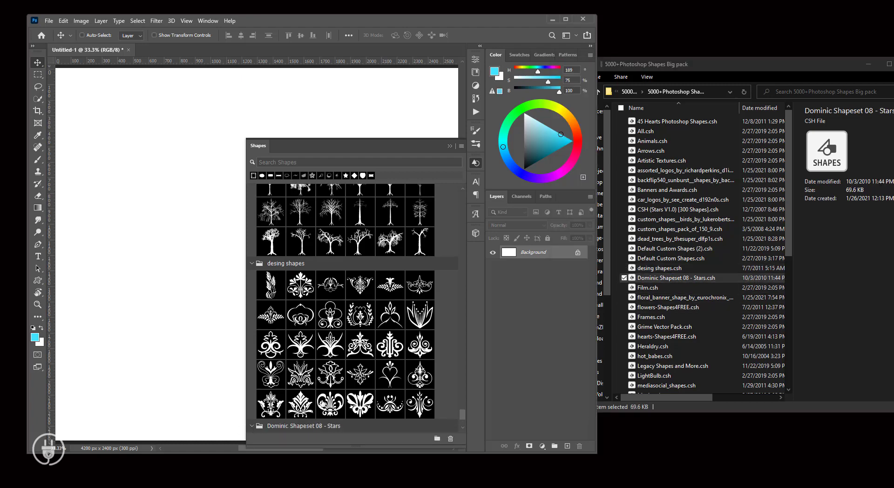
{"action": "scroll", "coordinate": [325, 401], "scroll_direction": "down", "scroll_amount": 5}
{"action": "scroll", "coordinate": [325, 401], "scroll_direction": "down", "scroll_amount": 4}
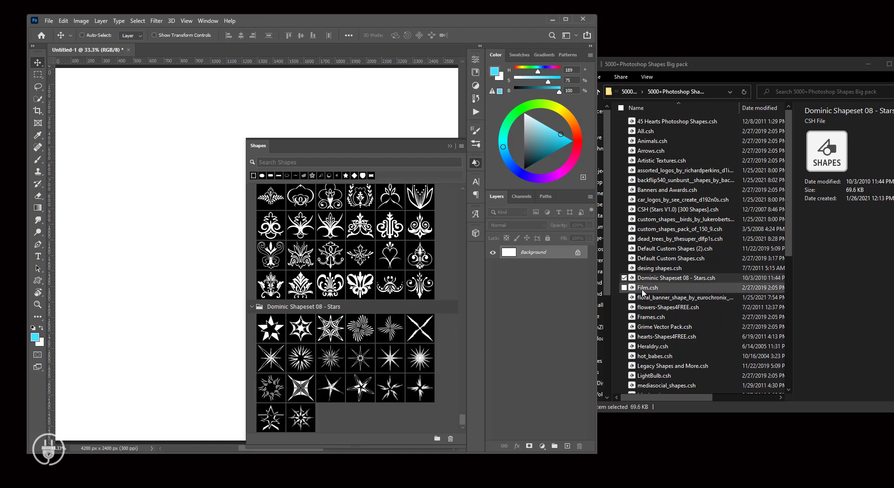
Import Film.csh into the Shapes panel, check its film strip shapes and delete the imported group again
{"action": "left_click_drag", "start_coordinate": [643, 292], "coordinate": [368, 403]}
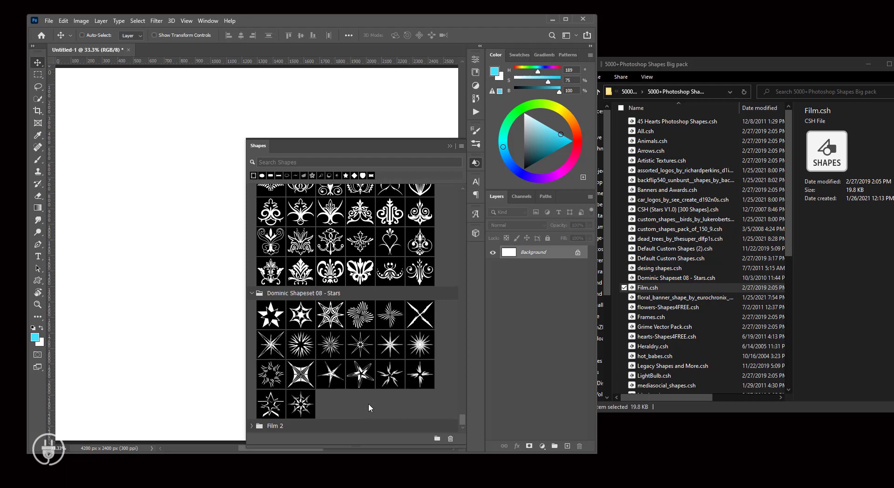
{"action": "left_click", "coordinate": [253, 426]}
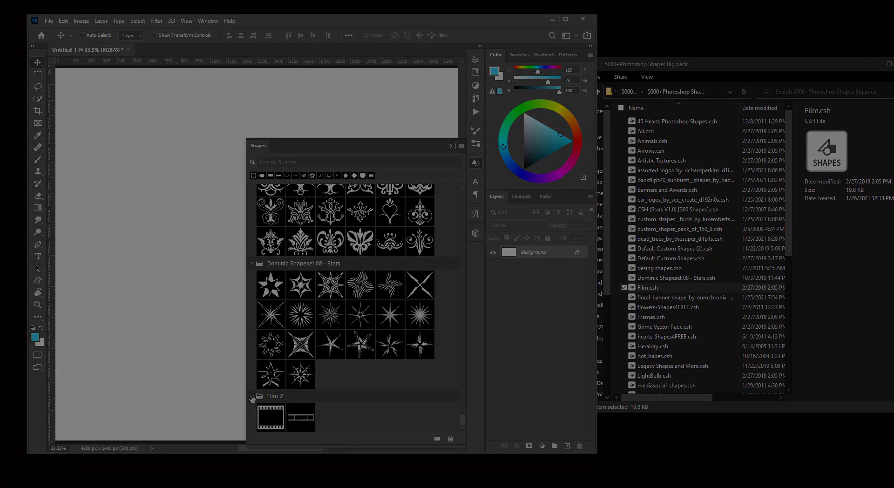
{"action": "left_click", "coordinate": [251, 397]}
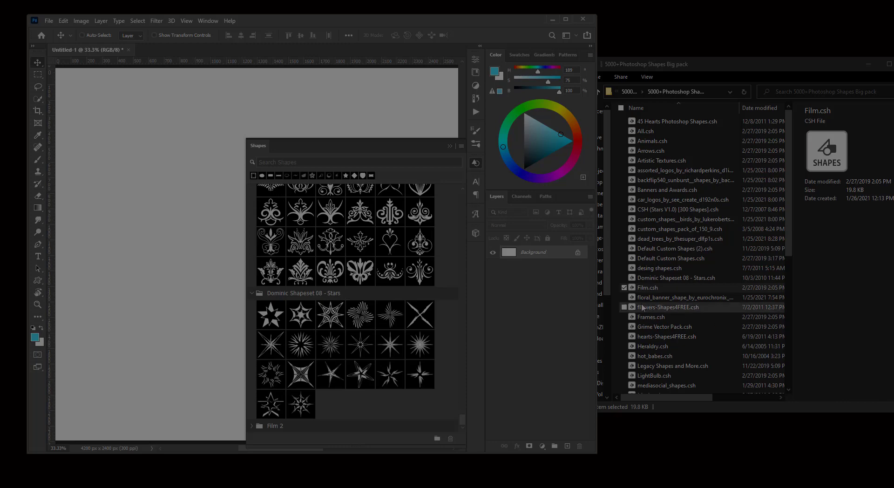
{"action": "left_click", "coordinate": [267, 427]}
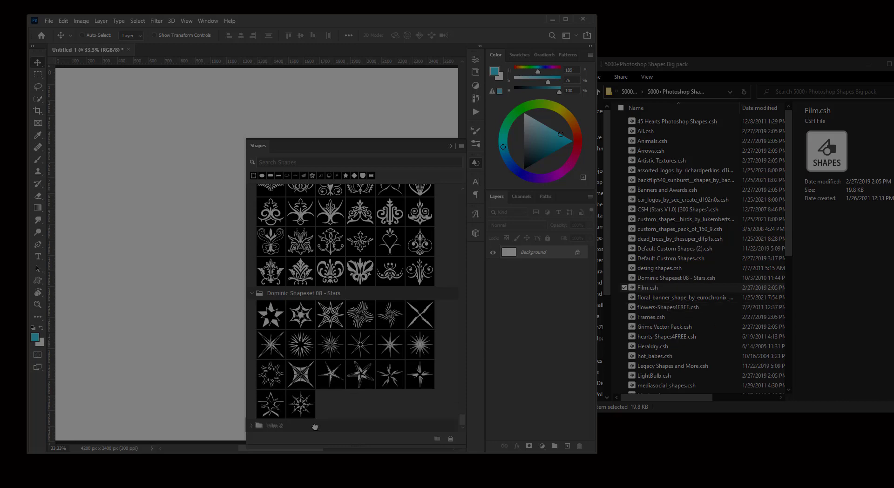
{"action": "left_click", "coordinate": [450, 439]}
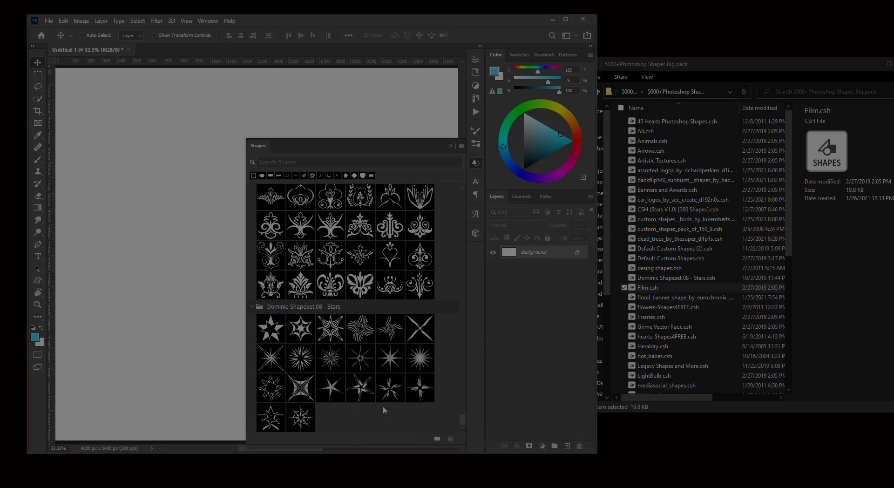
Import the floral banner CSH file into the Shapes panel, expand its group to view the shapes, and import flowers-Shapes4FREE.csh
{"action": "left_click", "coordinate": [646, 300]}
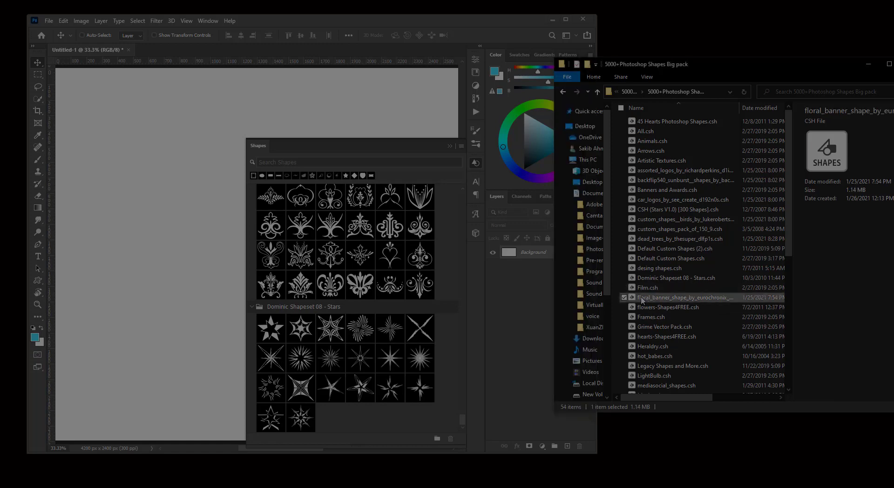
{"action": "left_click_drag", "start_coordinate": [641, 300], "coordinate": [417, 381]}
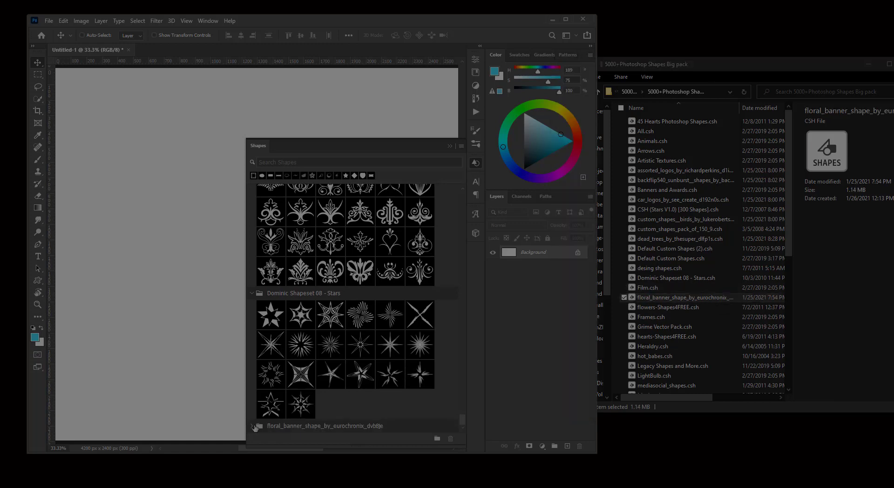
{"action": "scroll", "coordinate": [366, 406], "scroll_direction": "down", "scroll_amount": 1}
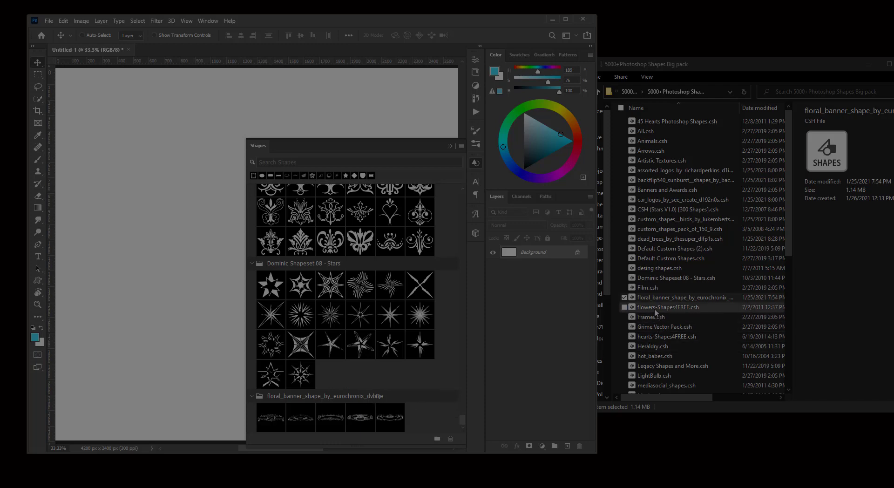
{"action": "left_click_drag", "start_coordinate": [655, 312], "coordinate": [406, 411]}
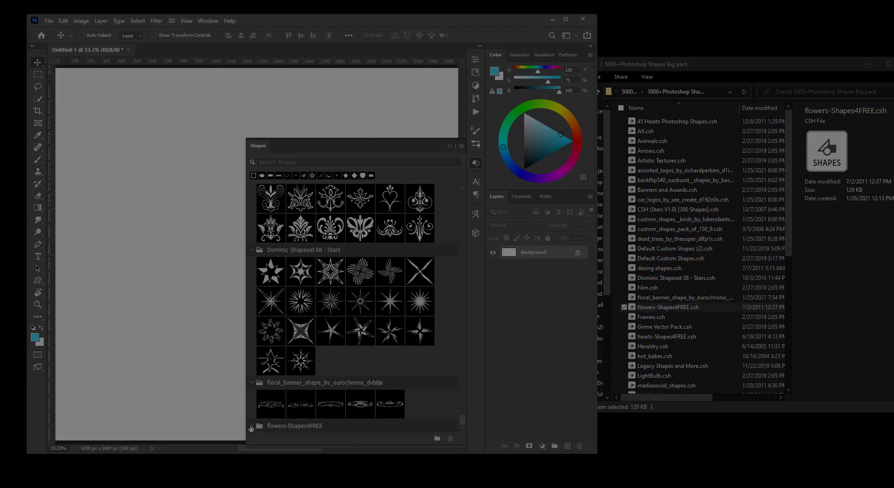